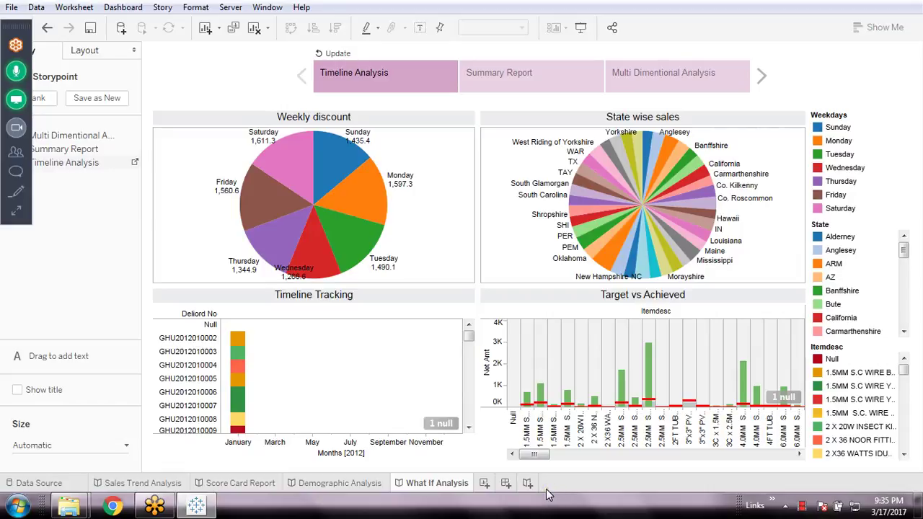
# - Add a new worksheet after the What If Analysis story
pyautogui.click(484, 483)
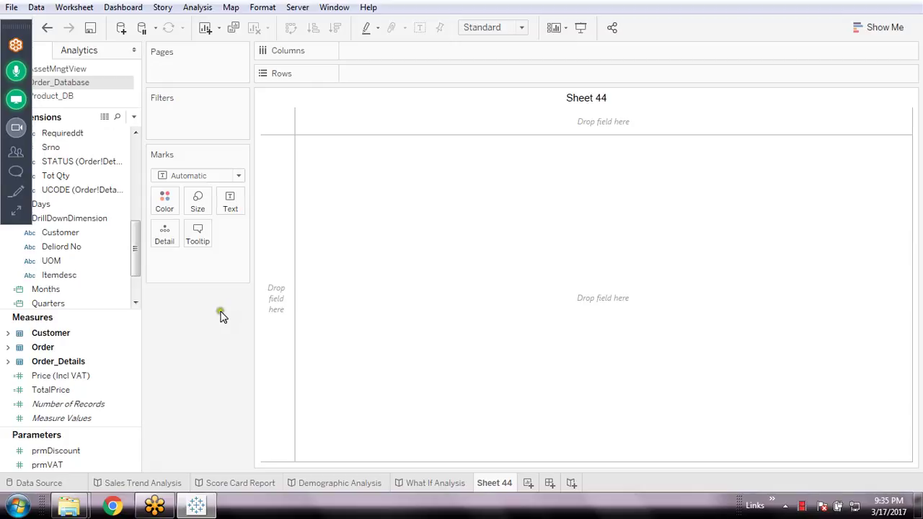
pyautogui.moveTo(137, 255); pyautogui.dragTo(137, 287)
pyautogui.click(72, 263)
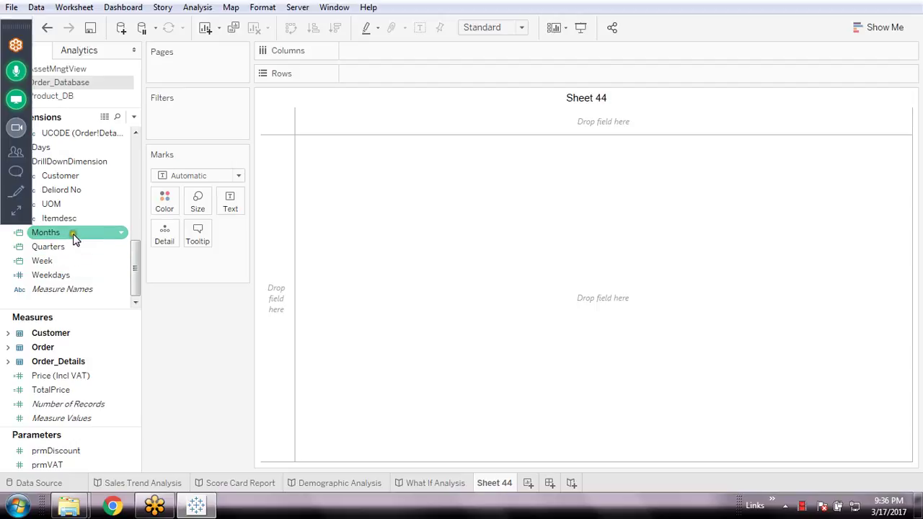
pyautogui.click(52, 232)
pyautogui.rightClick(54, 236)
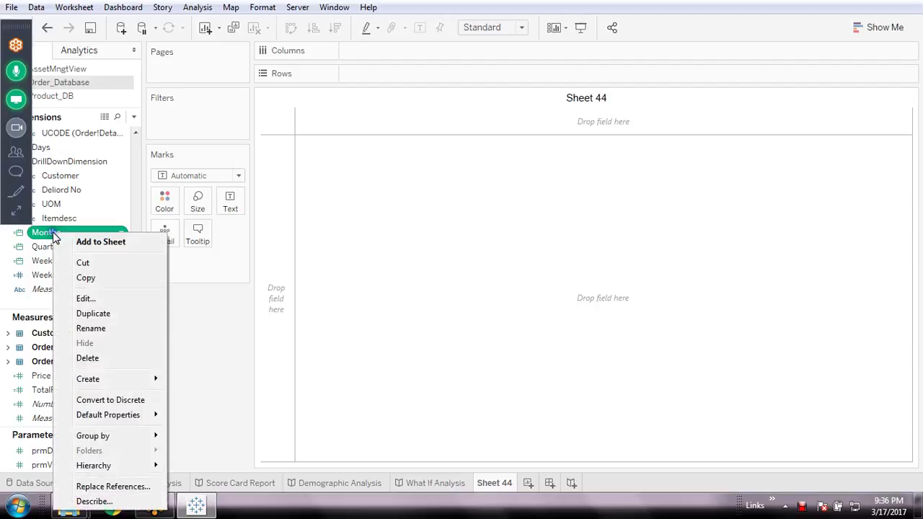
pyautogui.click(118, 247)
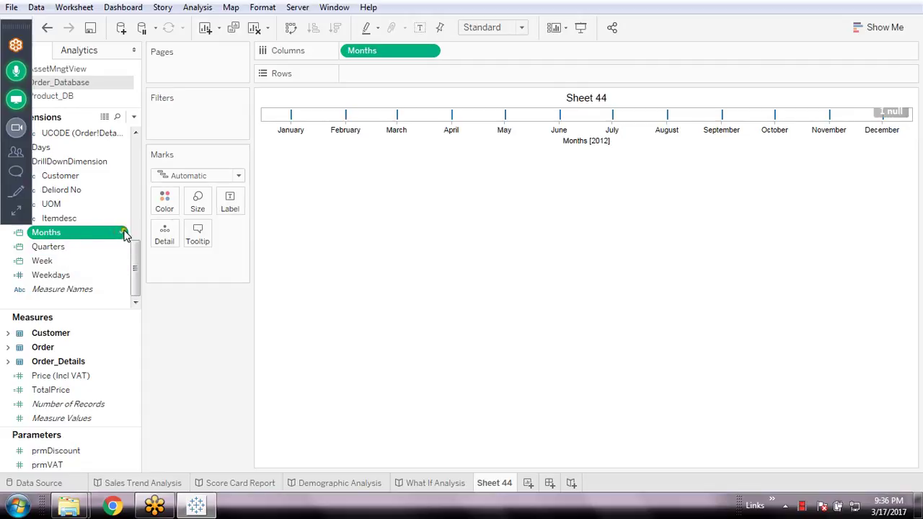
pyautogui.click(428, 50)
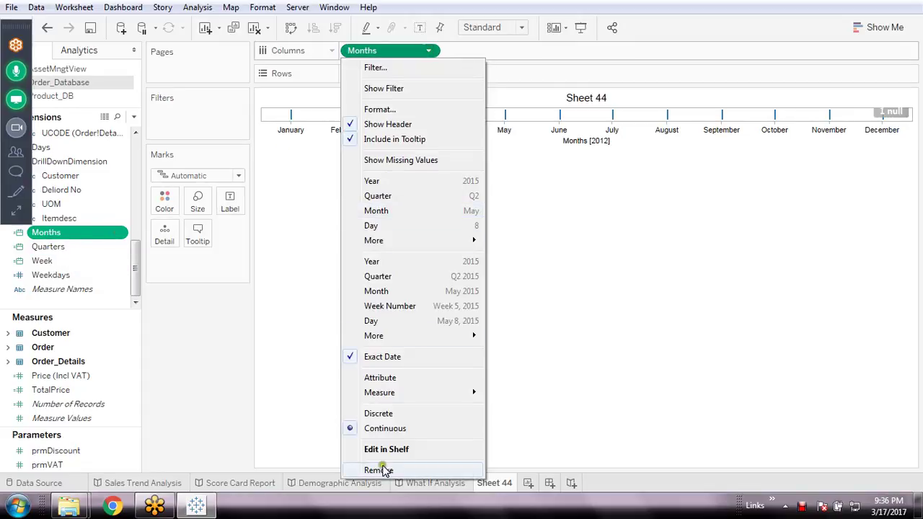
pyautogui.click(383, 465)
# - Using the Product_DB data source, plot Revenue by Month, with Month on columns and Revenue on rows
pyautogui.click(62, 95)
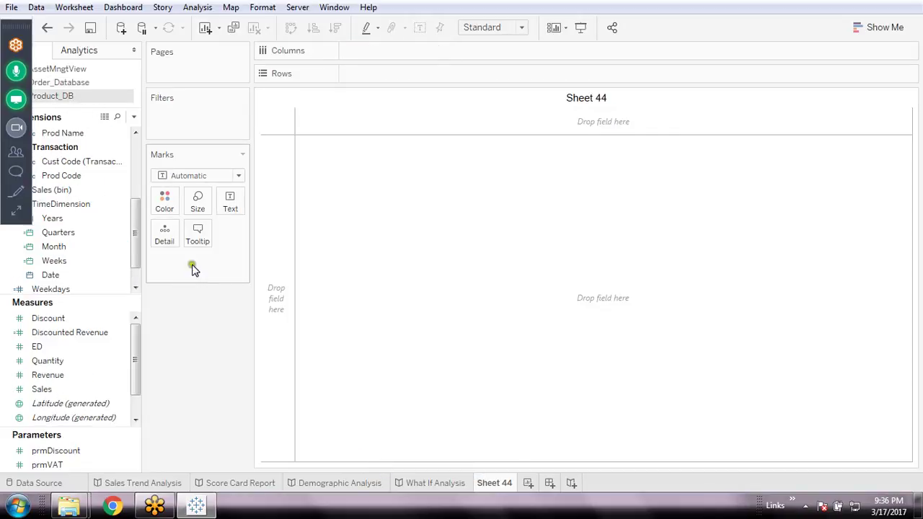
pyautogui.rightClick(64, 245)
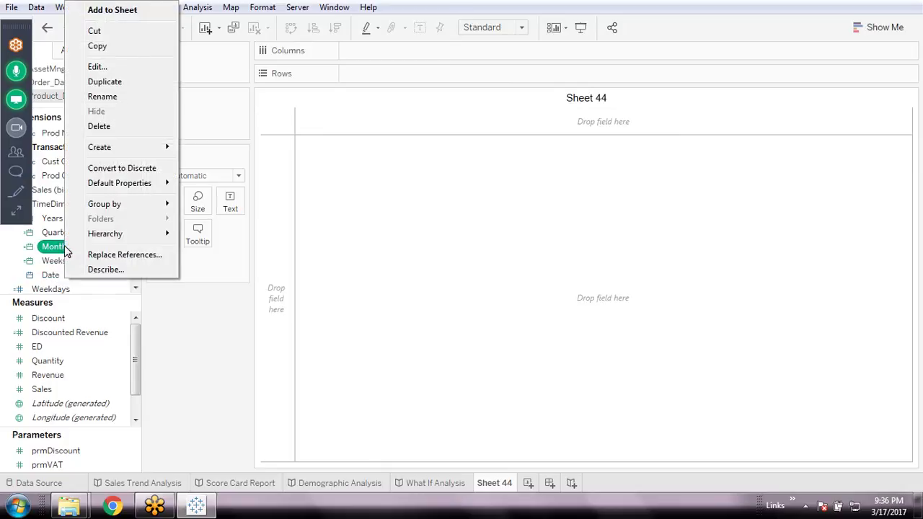
pyautogui.click(130, 12)
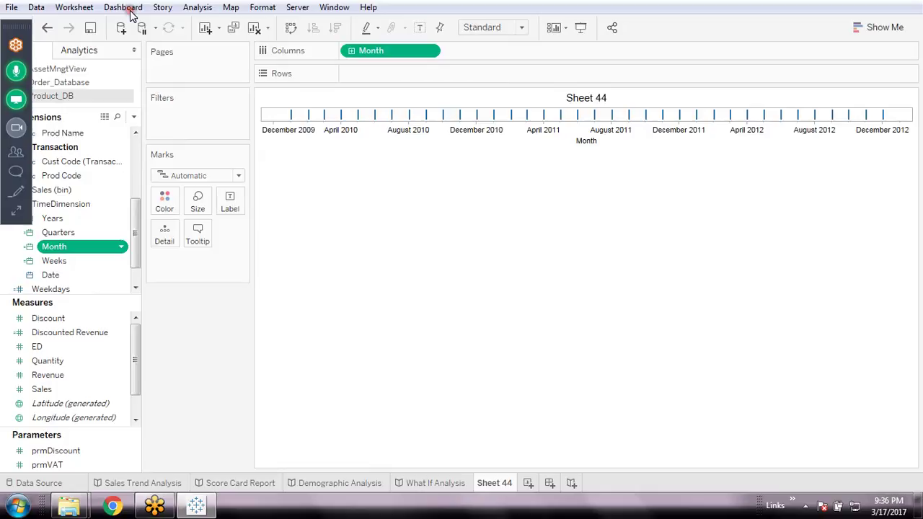
pyautogui.click(61, 375)
pyautogui.doubleClick(59, 376)
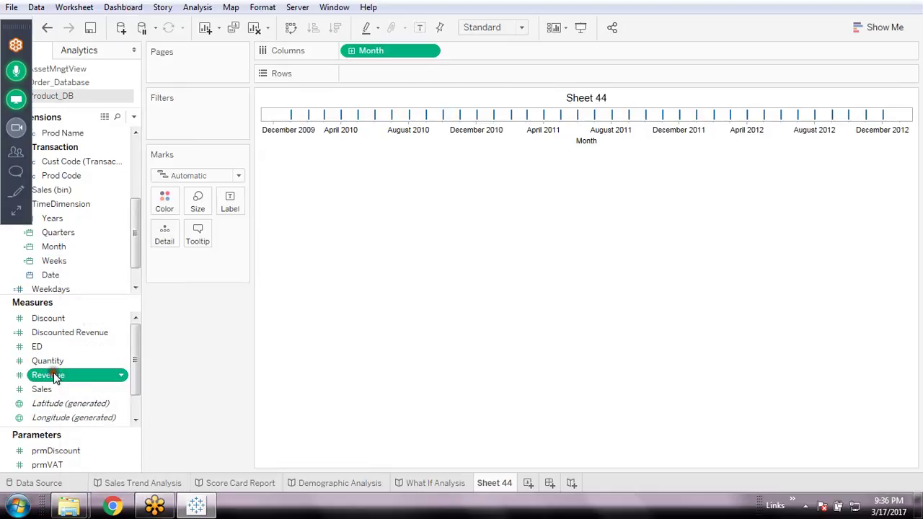
# - Format the Revenue axis numbers as Number (Standard)
pyautogui.click(279, 331)
pyautogui.click(281, 332)
pyautogui.rightClick(279, 329)
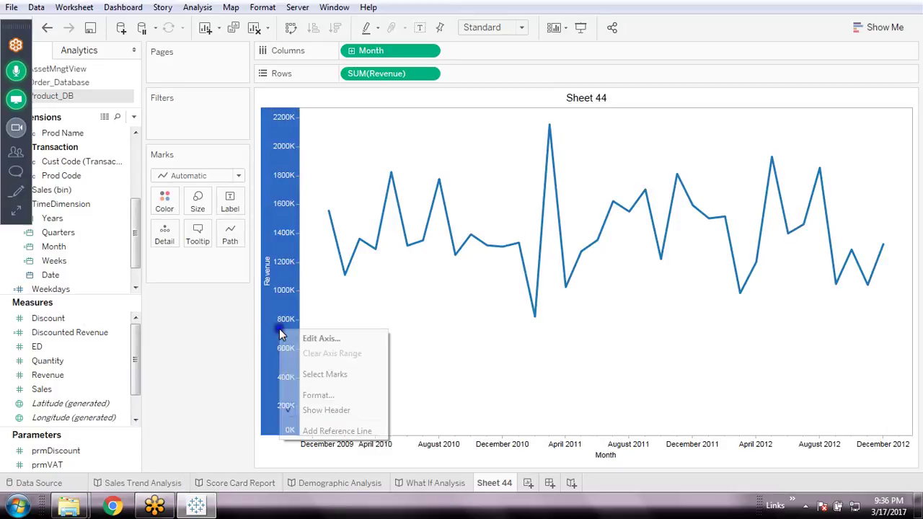
pyautogui.click(306, 395)
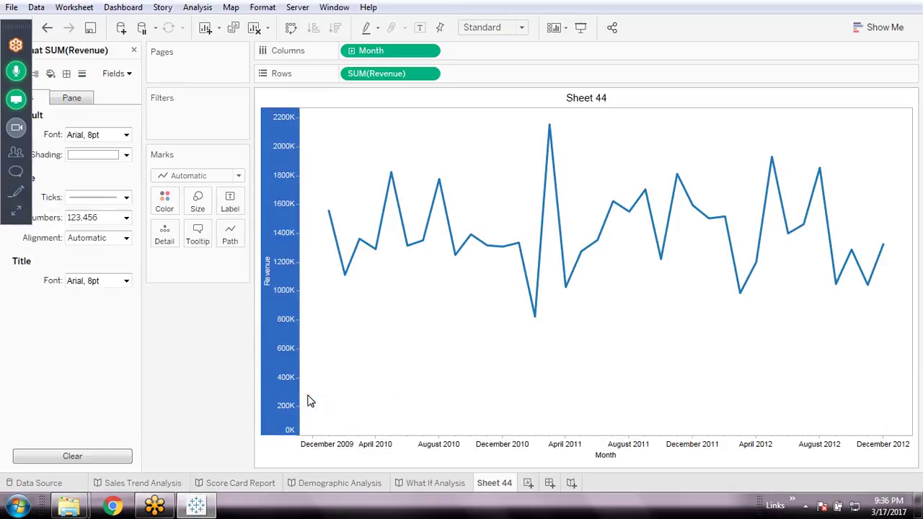
pyautogui.click(124, 218)
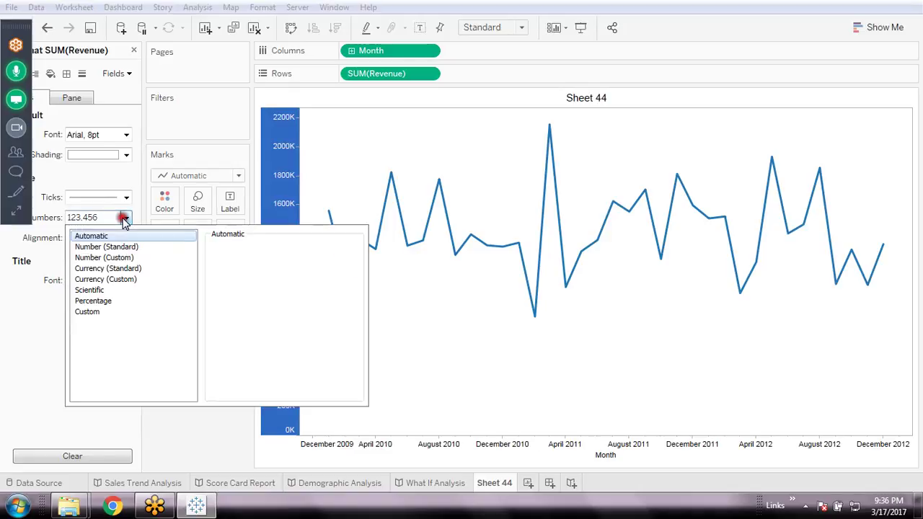
pyautogui.click(129, 247)
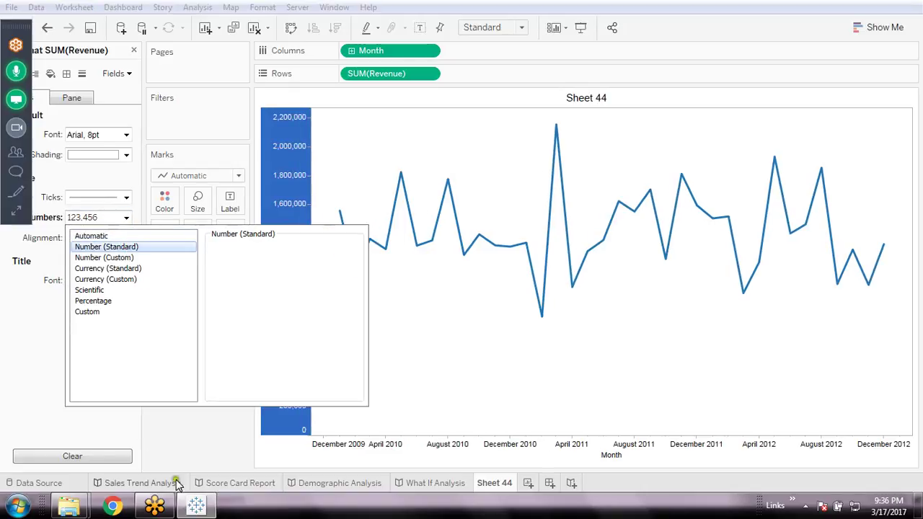
pyautogui.click(203, 438)
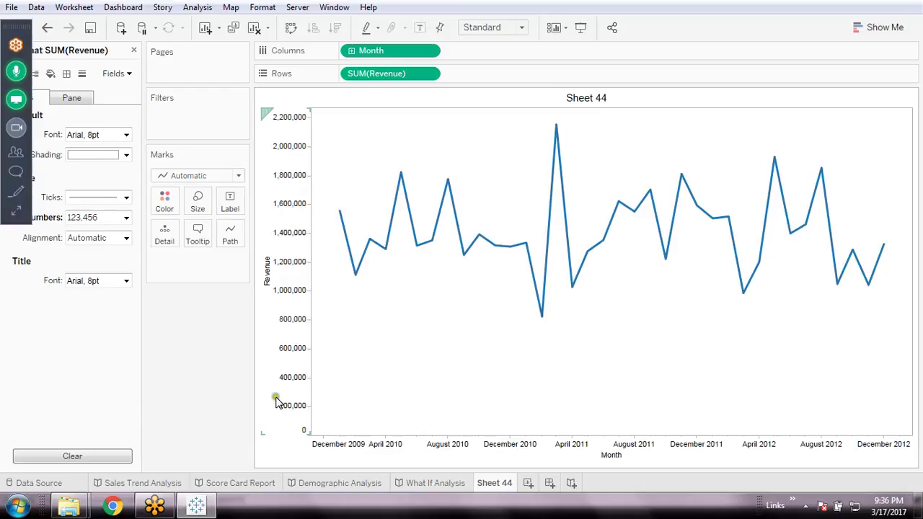
pyautogui.click(133, 50)
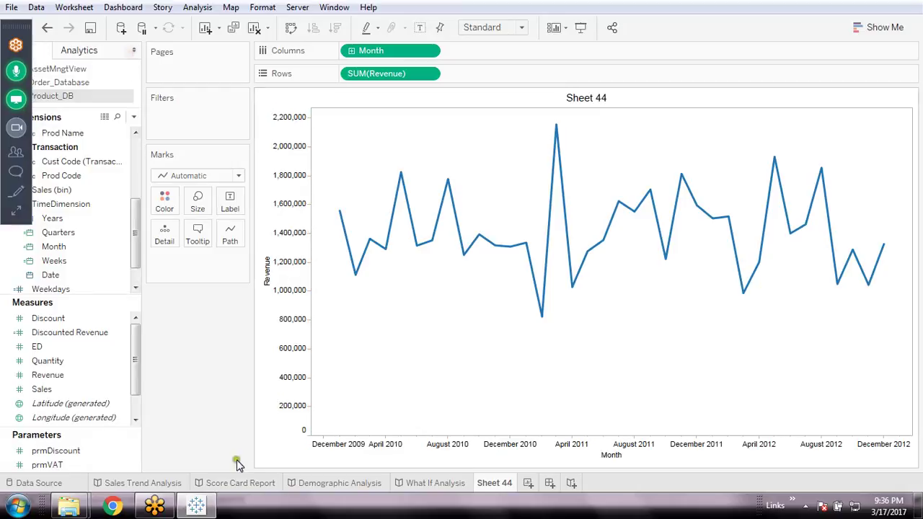
# - Format the Month axis dates with the custom format mmm-yyyy
pyautogui.click(341, 448)
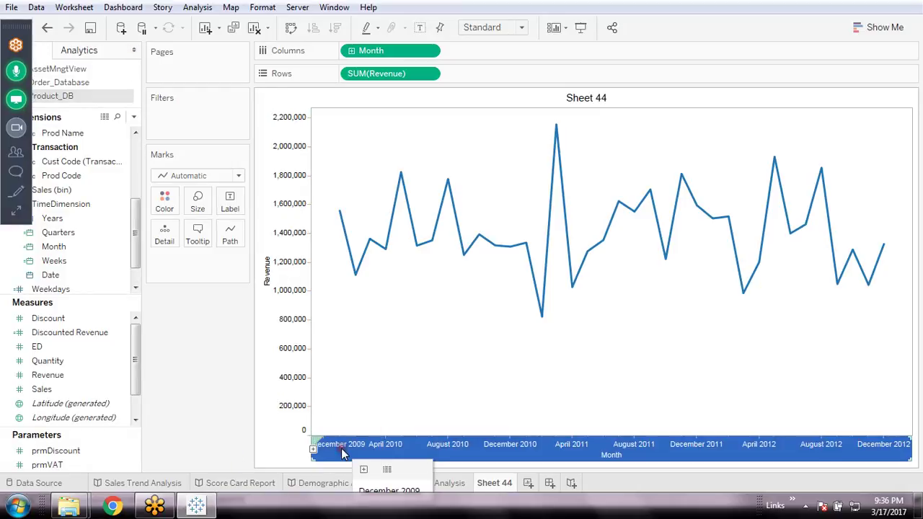
pyautogui.rightClick(329, 446)
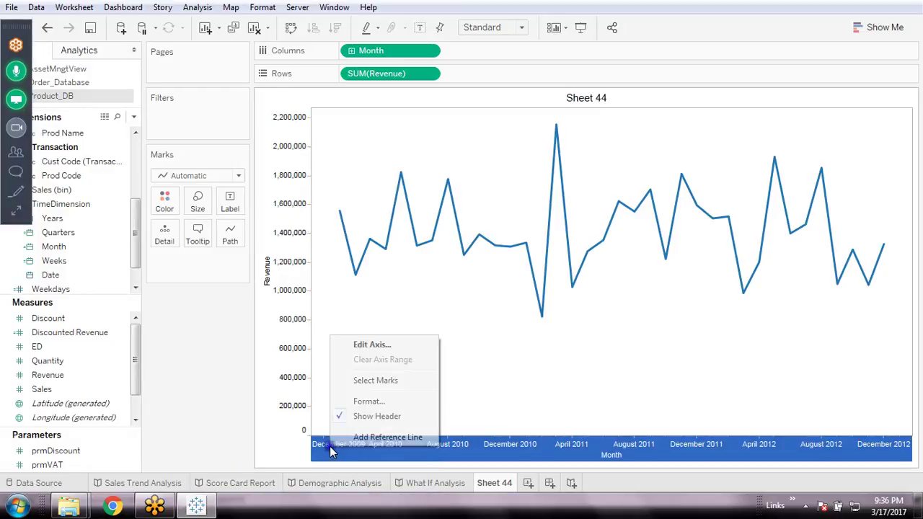
pyautogui.click(370, 402)
pyautogui.click(126, 217)
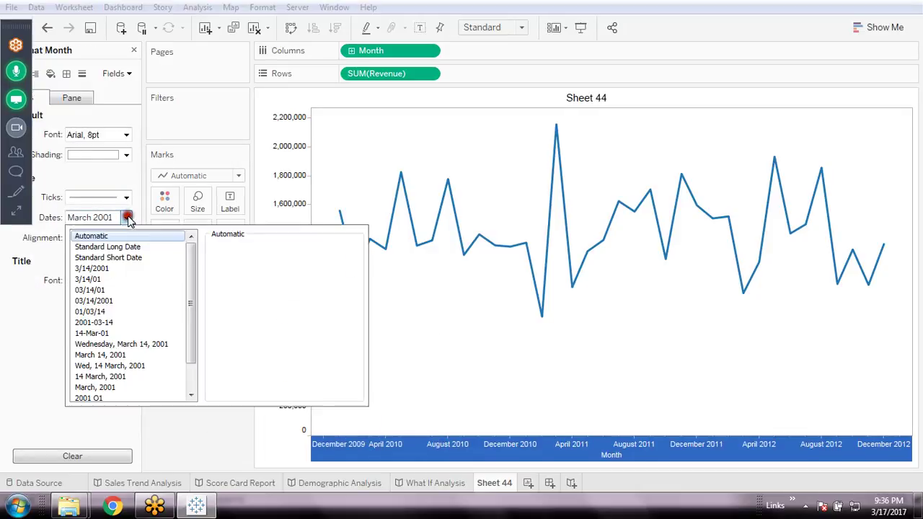
pyautogui.scroll(-1, 110, 393)
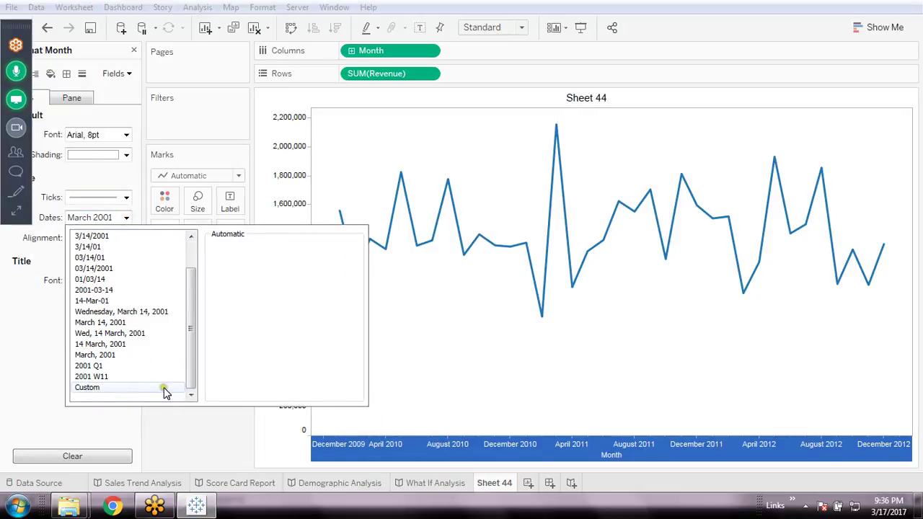
pyautogui.click(126, 390)
pyautogui.click(253, 261)
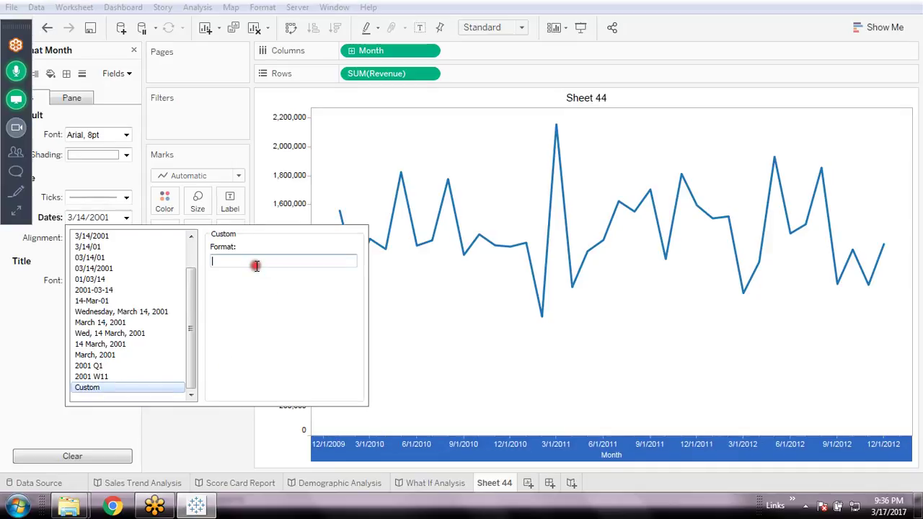
pyautogui.write('mmmm')
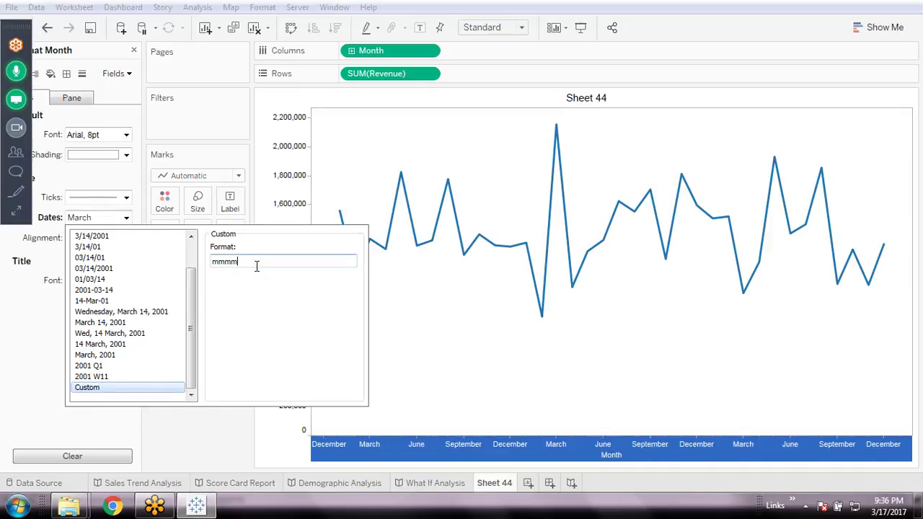
pyautogui.press('BackSpace')
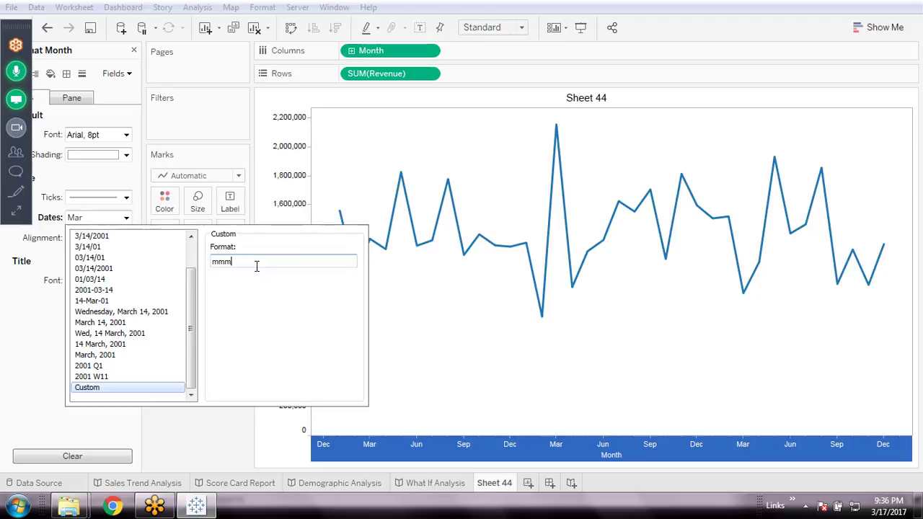
pyautogui.write('-yyyy')
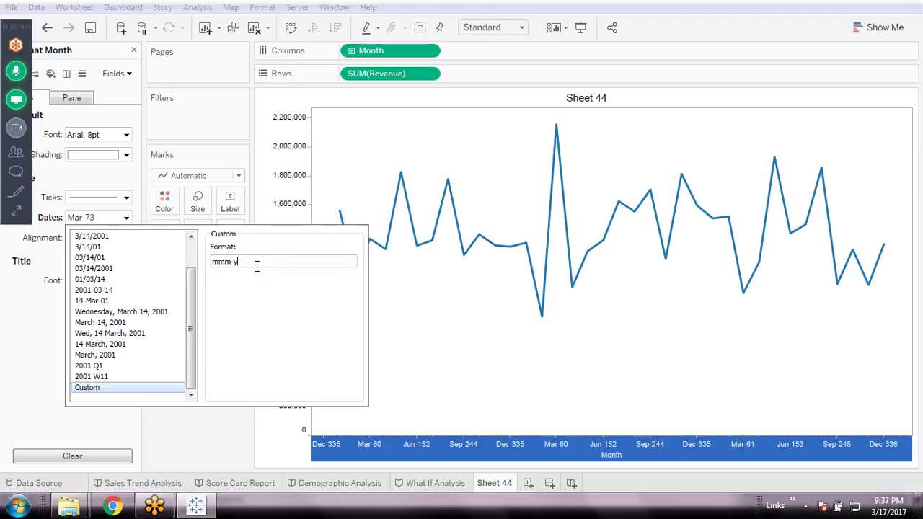
pyautogui.click(193, 434)
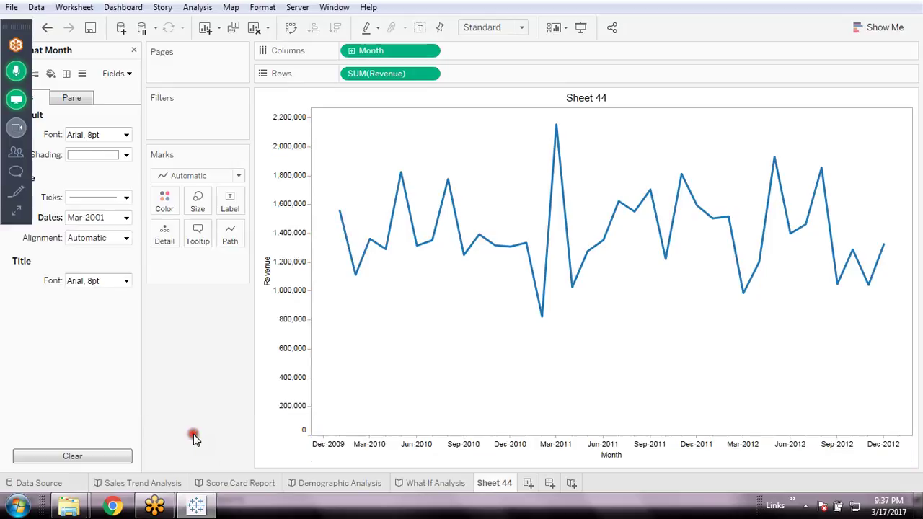
pyautogui.click(133, 50)
# - Label the line's data points with Revenue and colour the line green (#00aa00)
pyautogui.click(86, 376)
pyautogui.moveTo(86, 376); pyautogui.dragTo(235, 202)
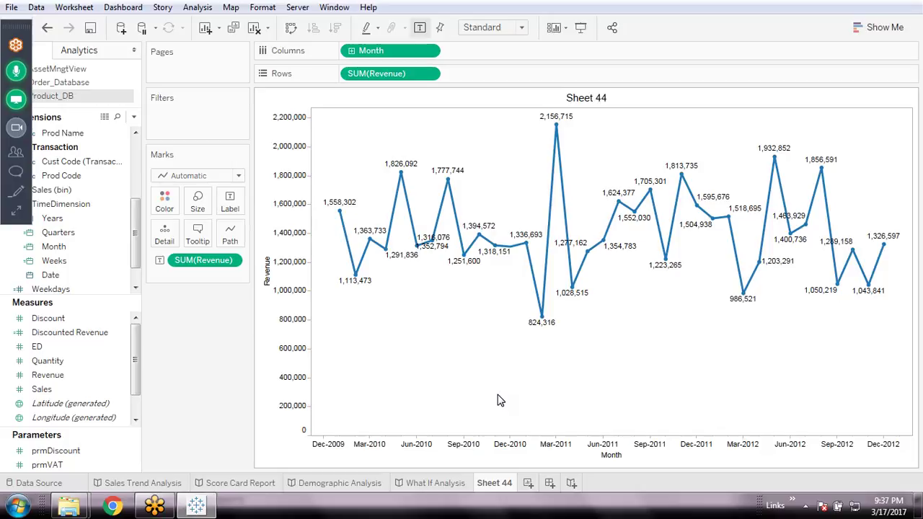
pyautogui.click(164, 202)
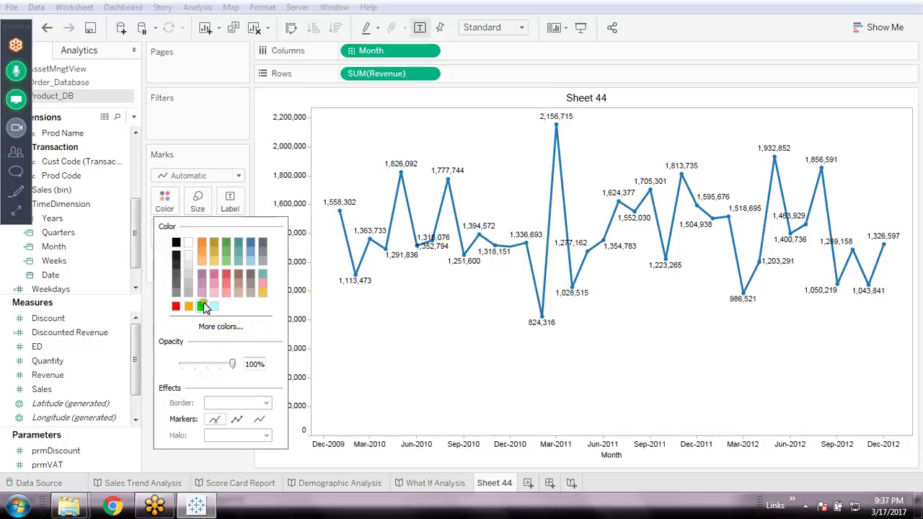
pyautogui.click(209, 329)
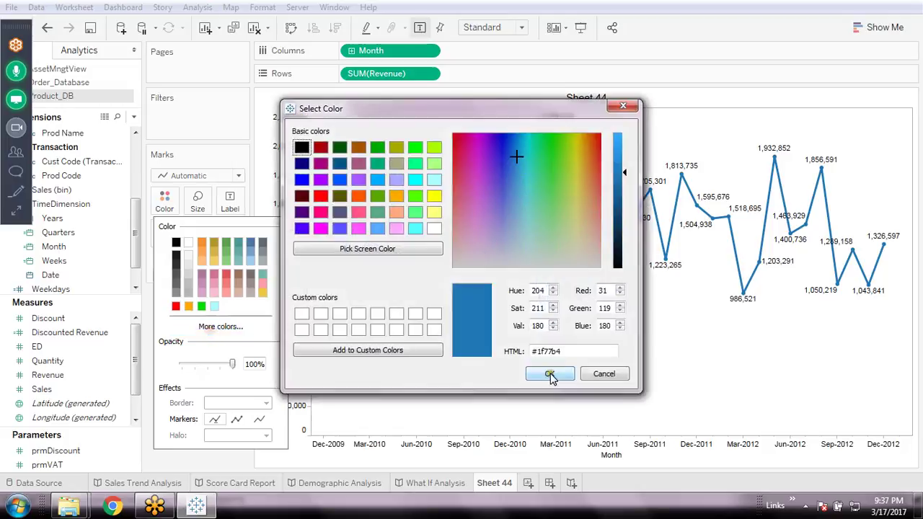
pyautogui.click(379, 148)
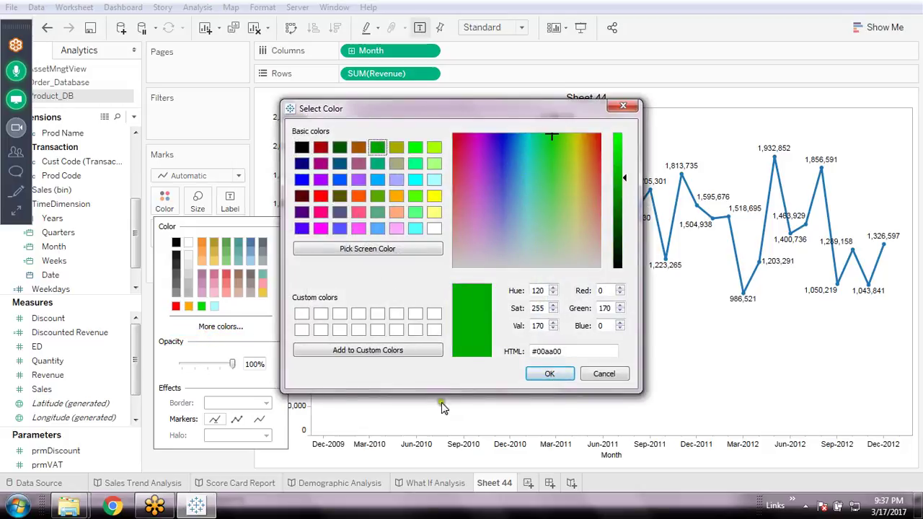
pyautogui.click(559, 373)
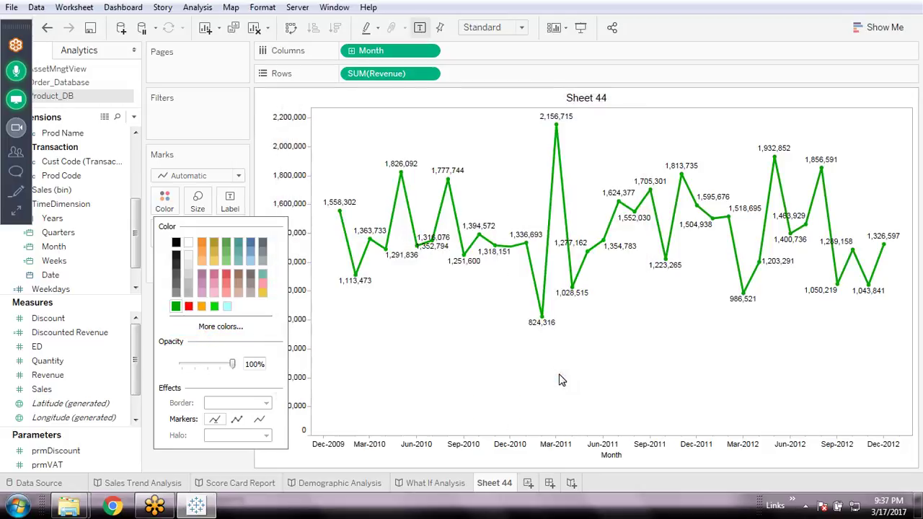
pyautogui.click(178, 458)
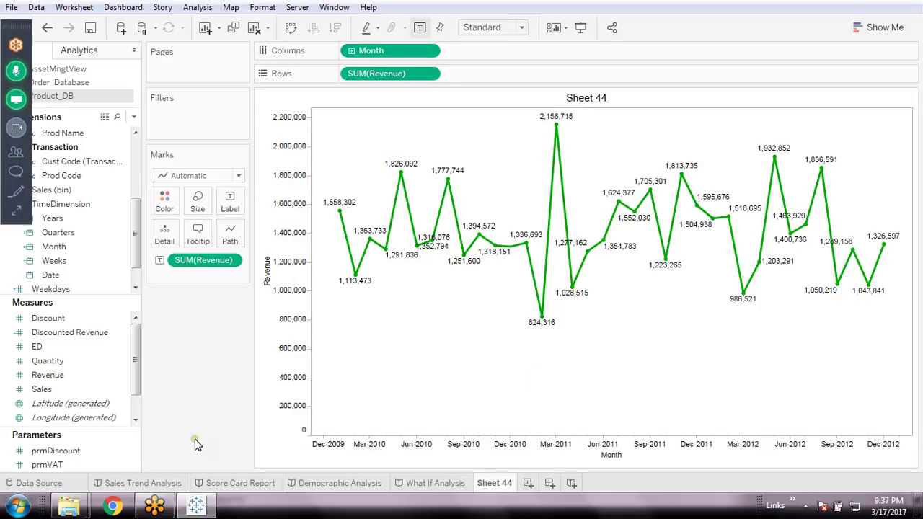
pyautogui.rightClick(198, 426)
pyautogui.click(185, 426)
pyautogui.click(62, 133)
# - Rename the worksheet as "Predictive Analtytics"
pyautogui.click(500, 482)
pyautogui.doubleClick(501, 482)
pyautogui.write('Predictive Anal')
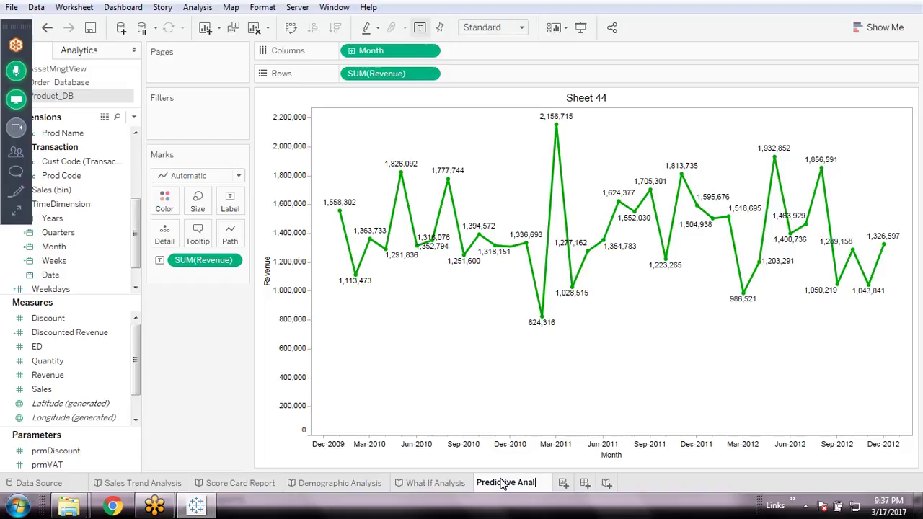
pyautogui.write('ti')
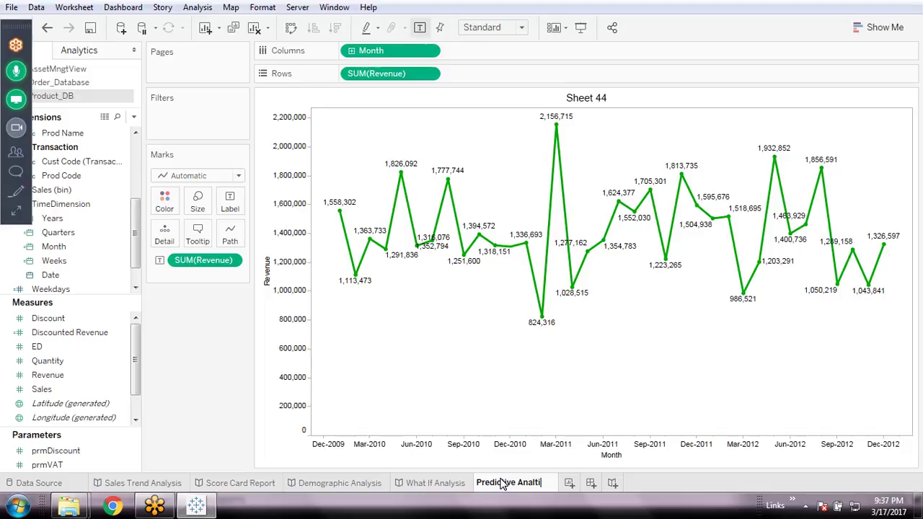
pyautogui.write('tics')
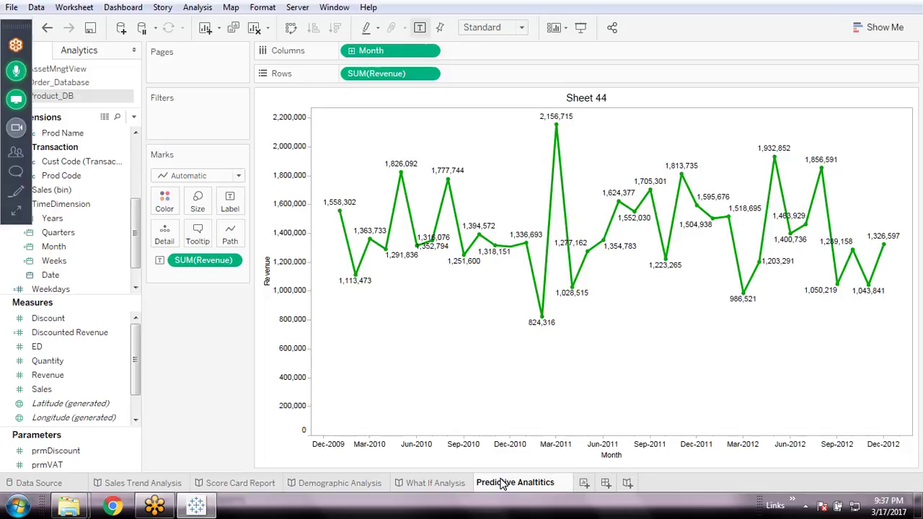
pyautogui.write('y')
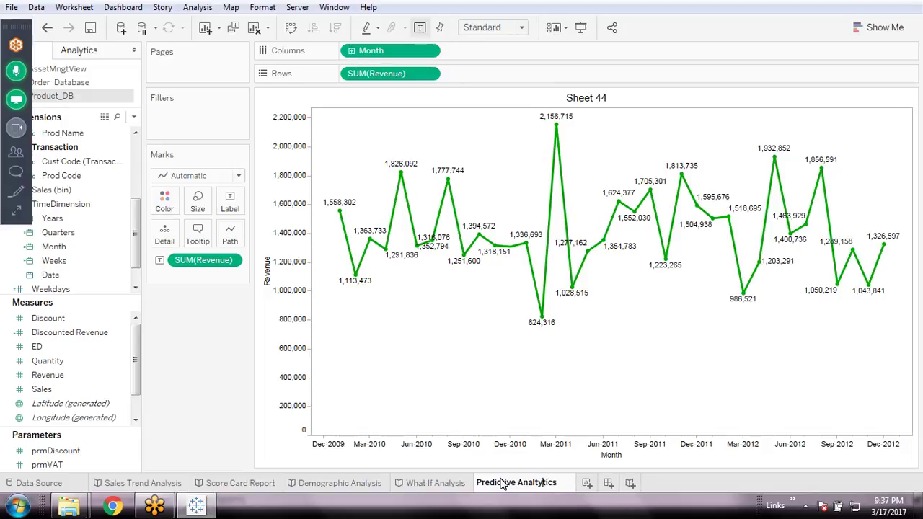
pyautogui.click(705, 491)
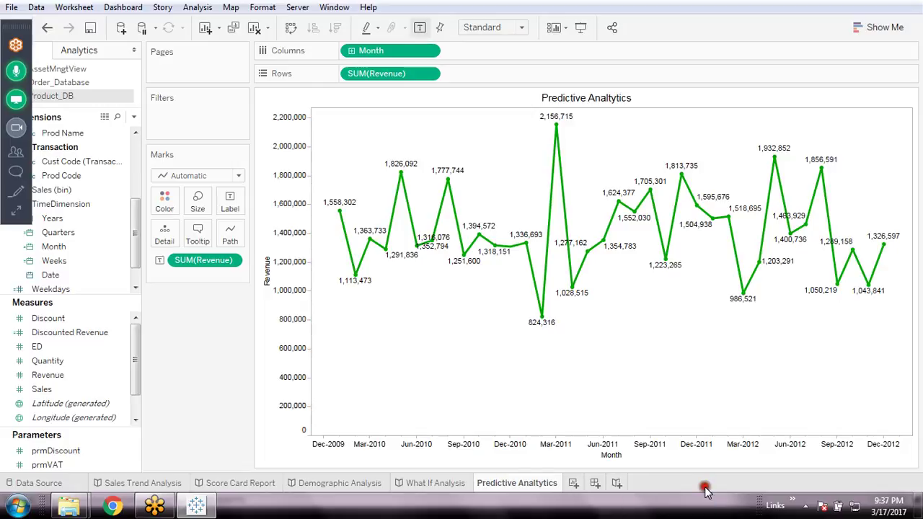
pyautogui.rightClick(215, 352)
pyautogui.click(192, 353)
pyautogui.click(181, 351)
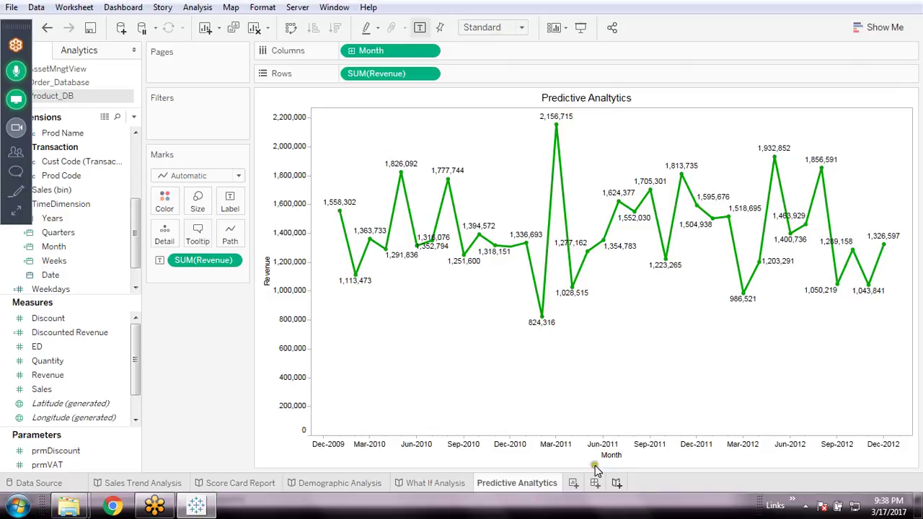
# - Examine the analysis options for the revenue chart, checking whether Forecast can be applied
pyautogui.click(213, 13)
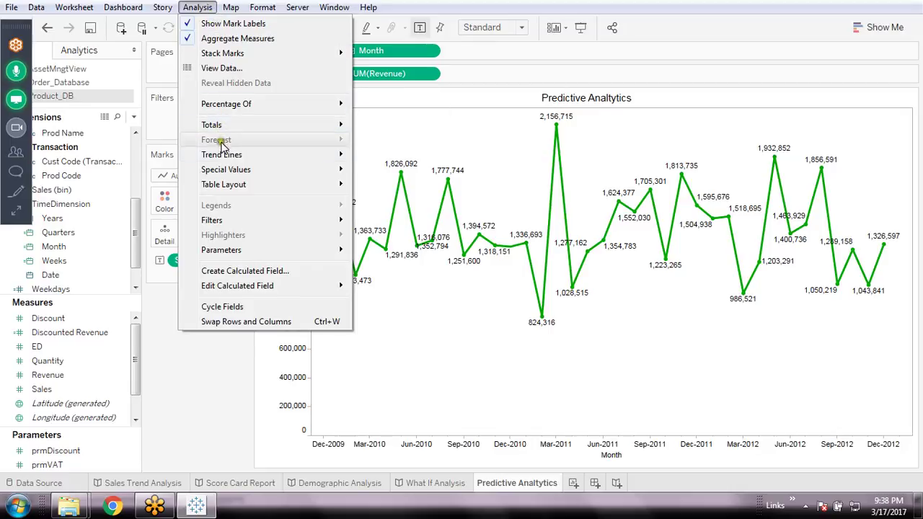
pyautogui.click(241, 224)
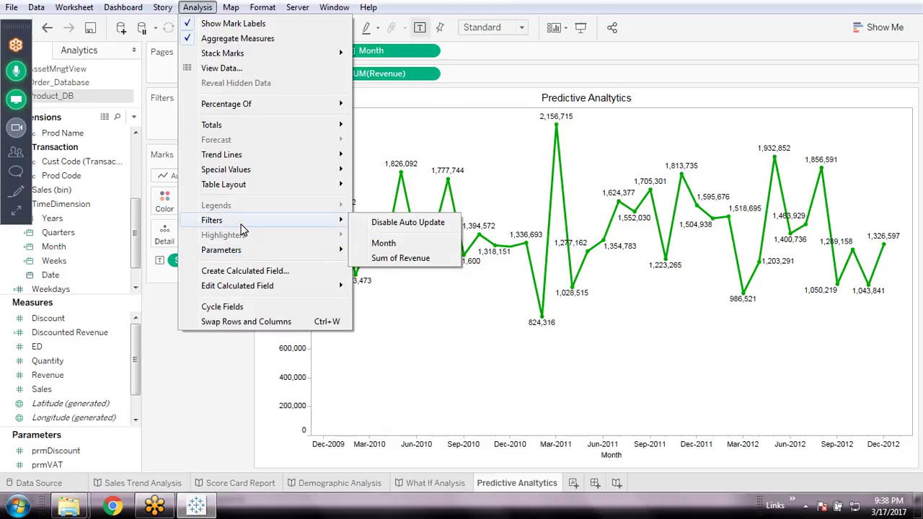
pyautogui.click(212, 411)
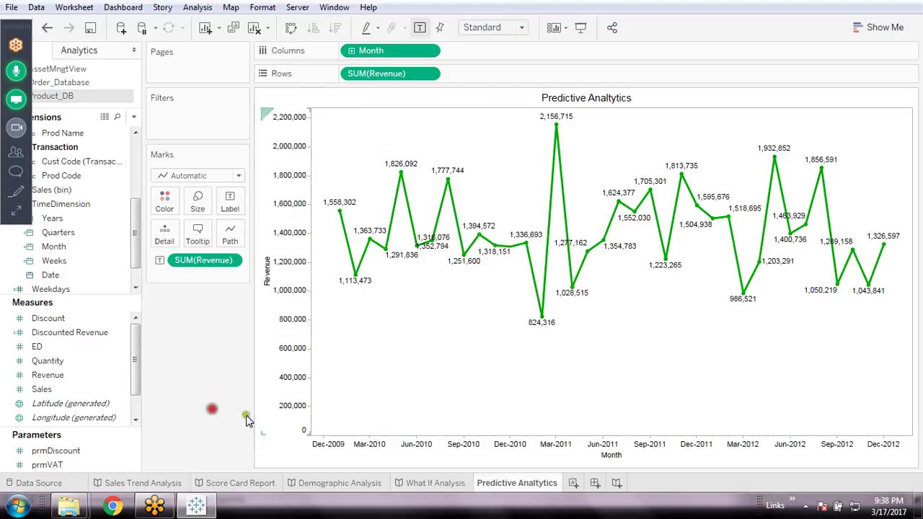
pyautogui.moveTo(527, 118)
pyautogui.click(490, 94)
pyautogui.click(538, 363)
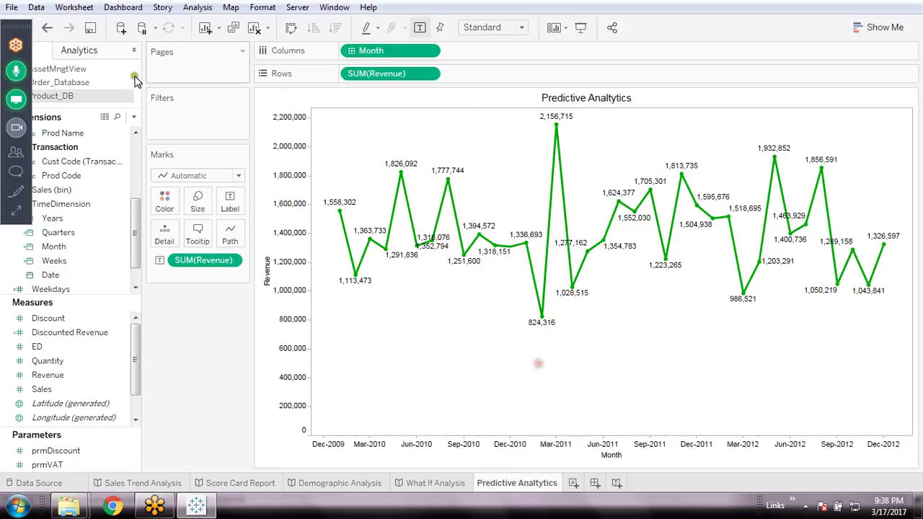
pyautogui.click(199, 8)
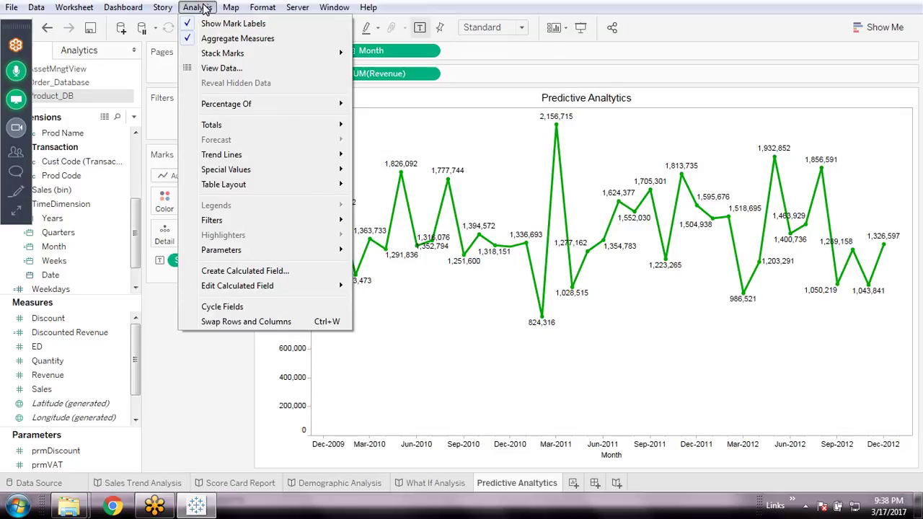
pyautogui.click(539, 485)
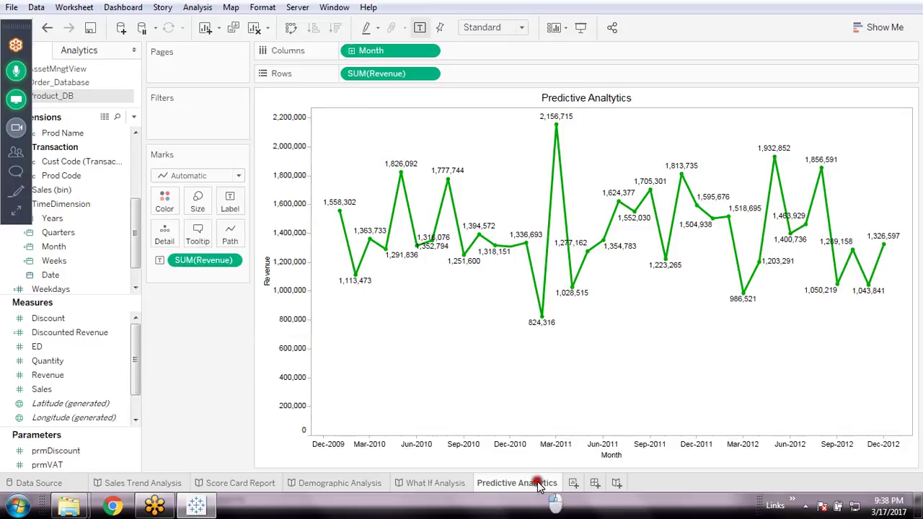
pyautogui.click(488, 447)
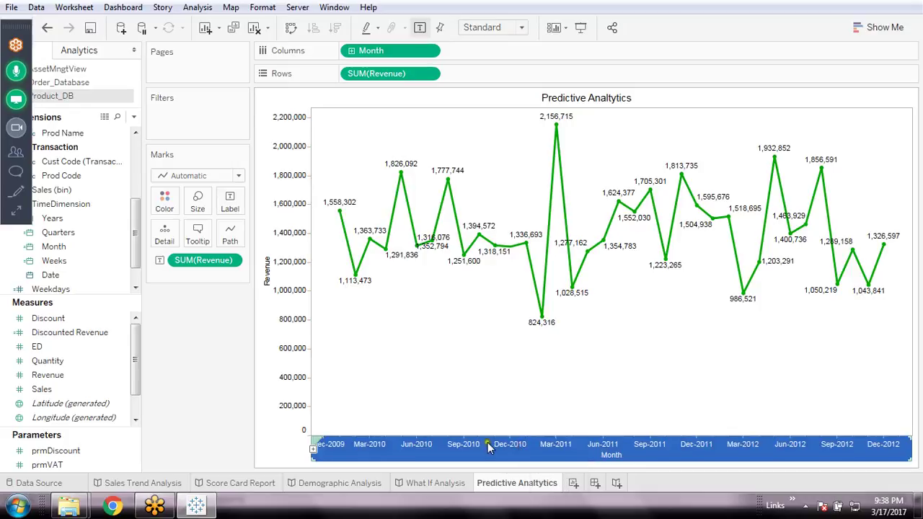
pyautogui.click(204, 7)
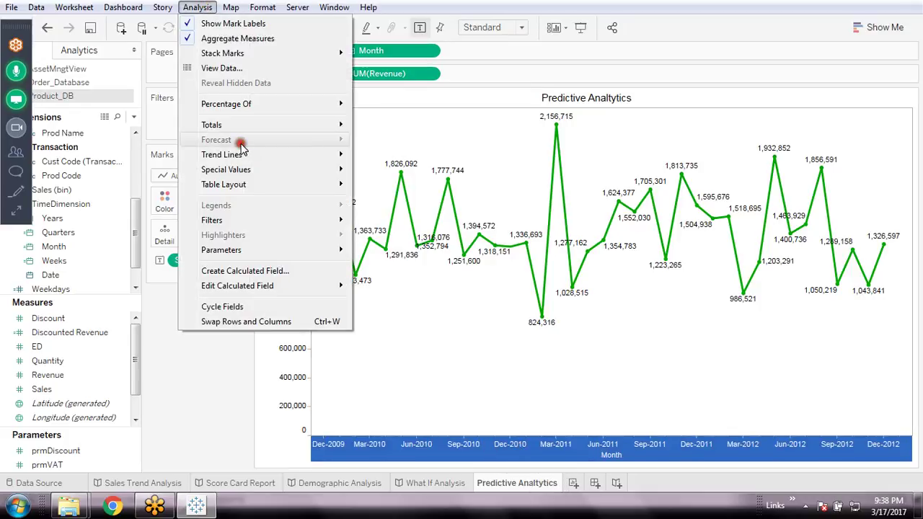
# - Swap the chart's rows and columns, recheck the Forecast option, and swap them back
pyautogui.click(221, 323)
pyautogui.click(204, 8)
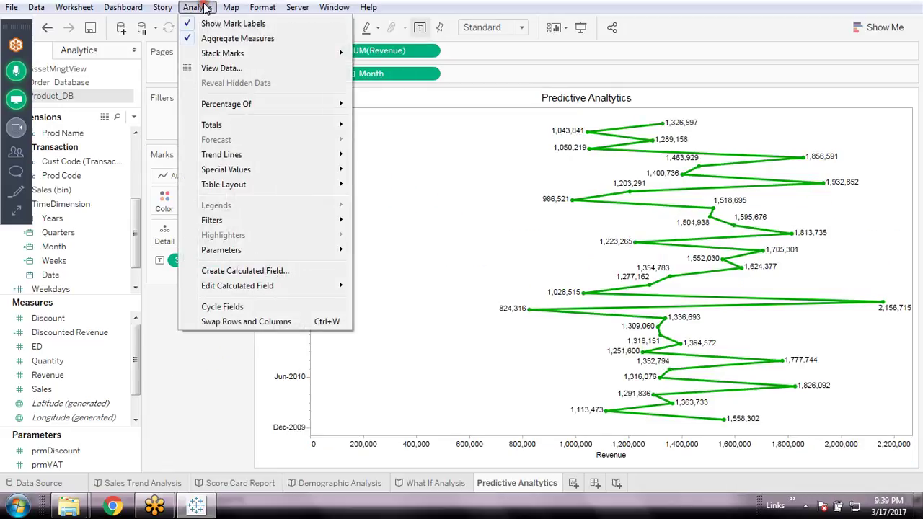
pyautogui.click(710, 6)
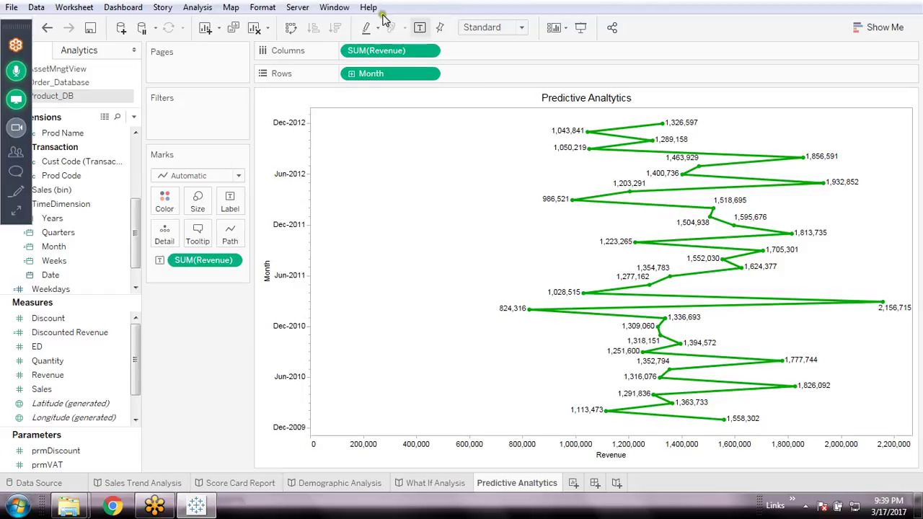
pyautogui.click(284, 30)
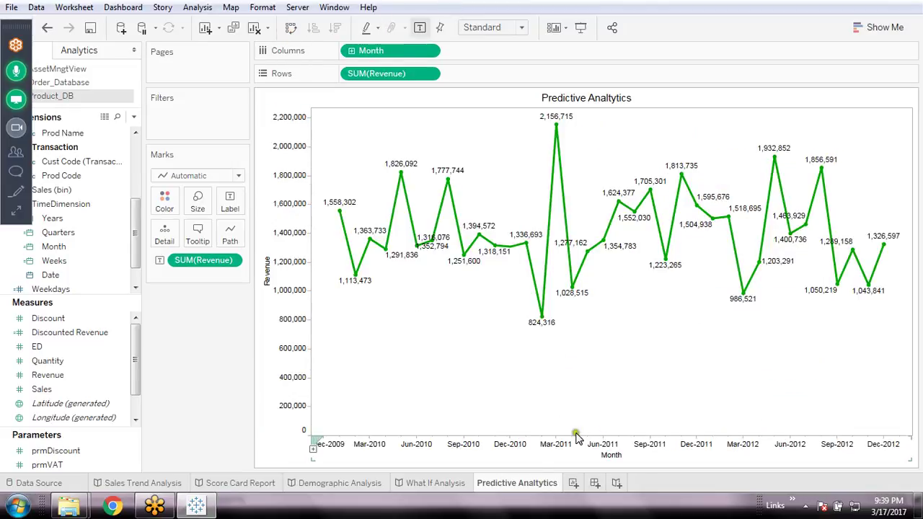
# - Remove the Month field from Columns
pyautogui.click(487, 448)
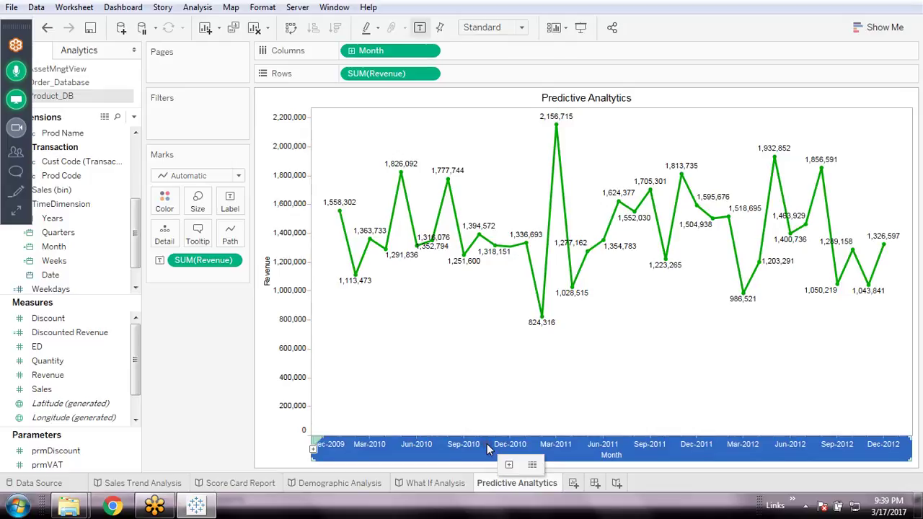
pyautogui.click(428, 50)
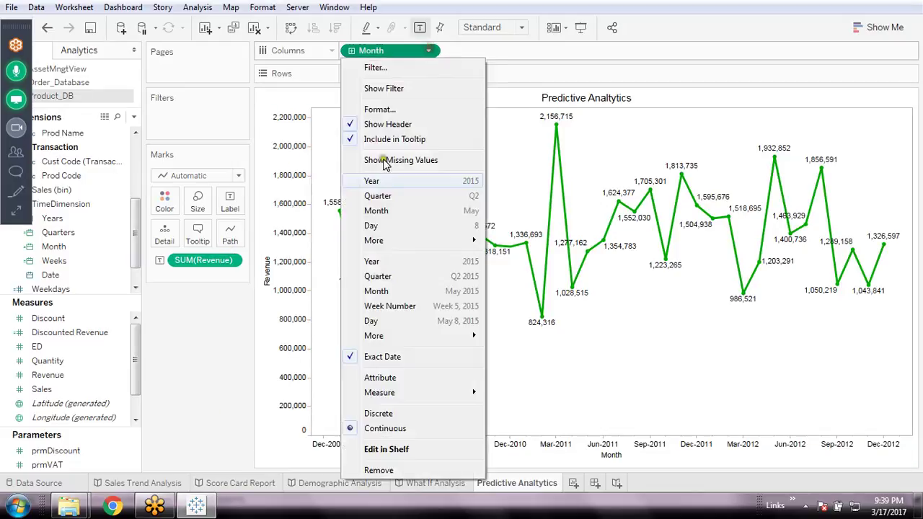
pyautogui.click(396, 469)
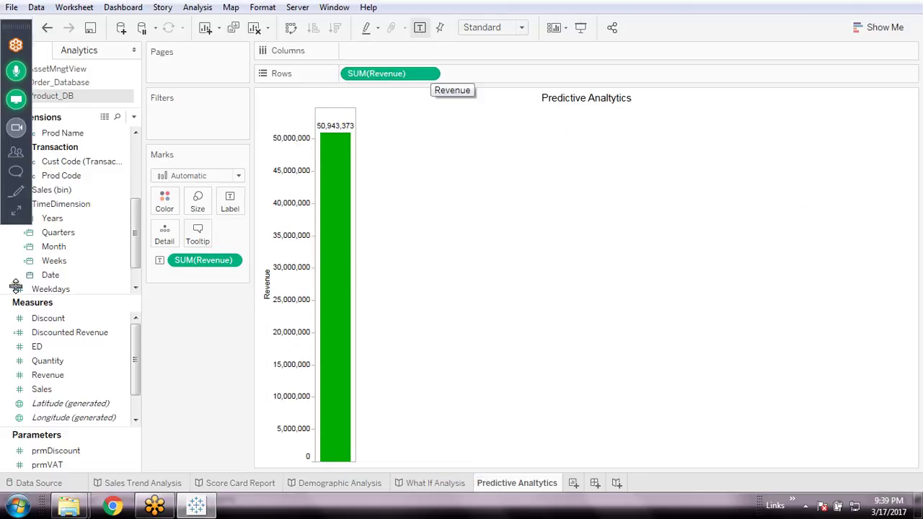
# - Add the Date field from the TimeDimension hierarchy to Columns
pyautogui.moveTo(135, 244); pyautogui.dragTo(137, 209)
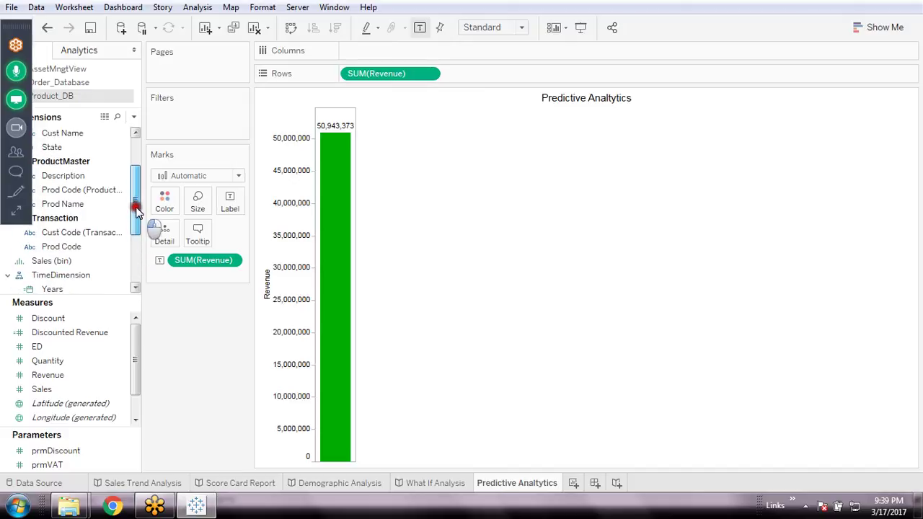
pyautogui.click(7, 274)
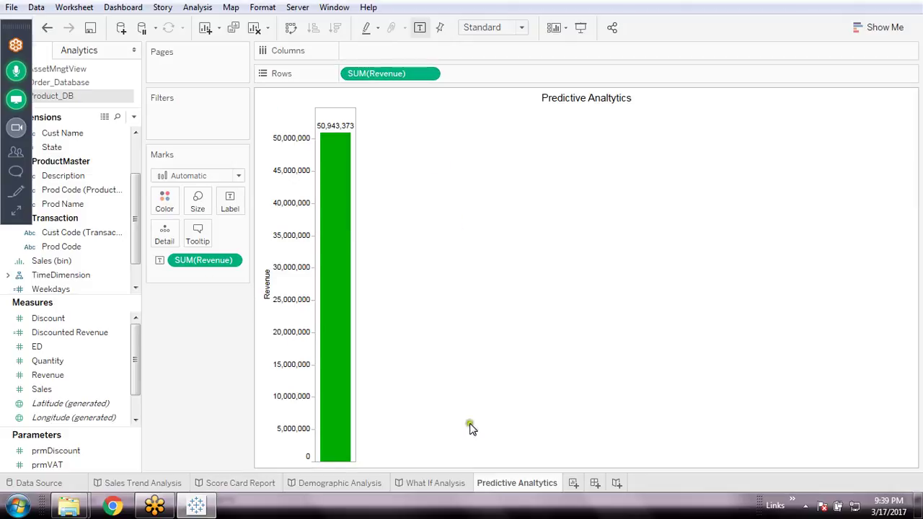
pyautogui.moveTo(136, 244); pyautogui.dragTo(137, 229)
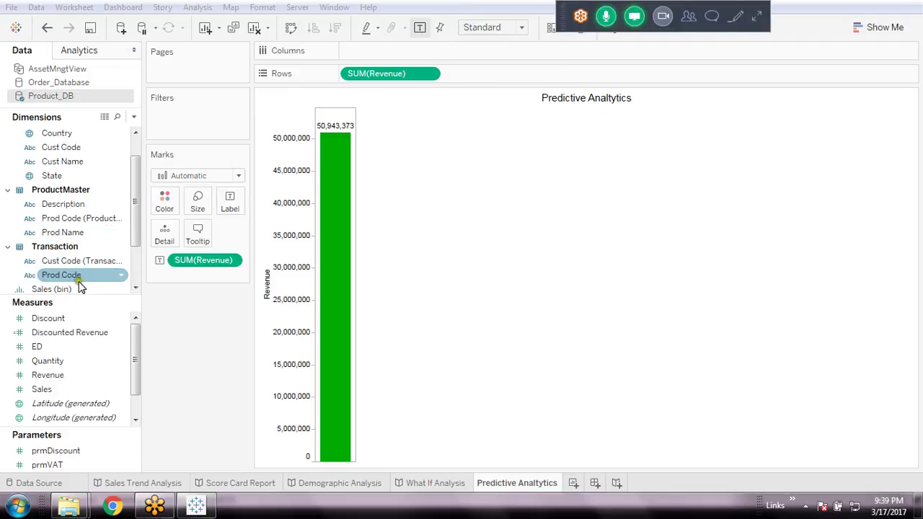
pyautogui.moveTo(135, 245); pyautogui.dragTo(136, 278)
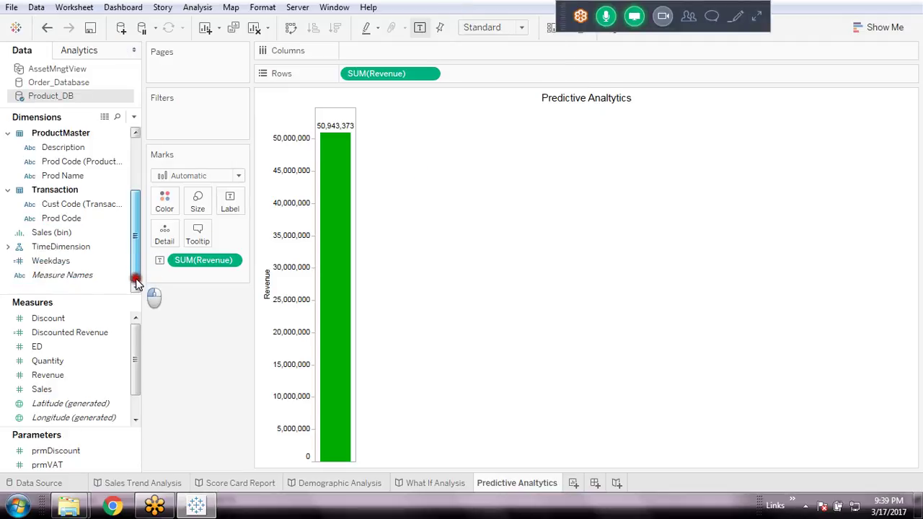
pyautogui.click(6, 247)
pyautogui.moveTo(140, 243); pyautogui.dragTo(120, 281)
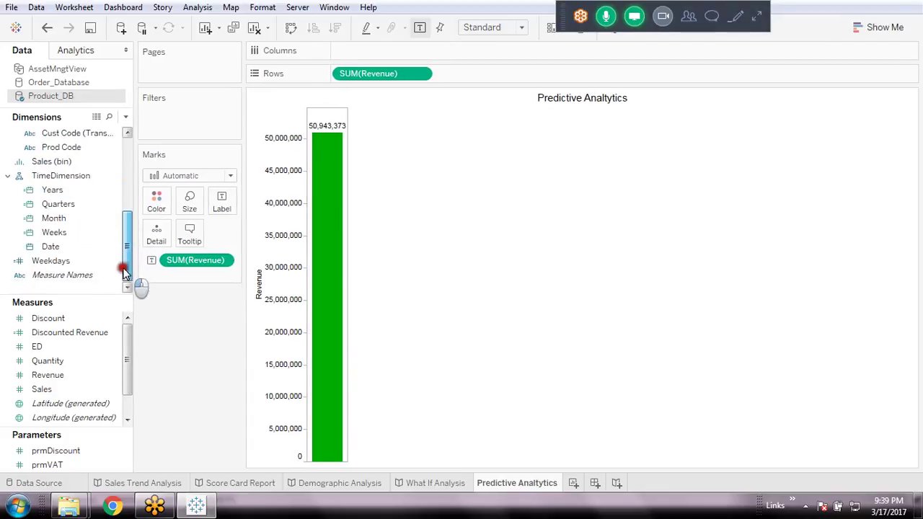
pyautogui.click(64, 247)
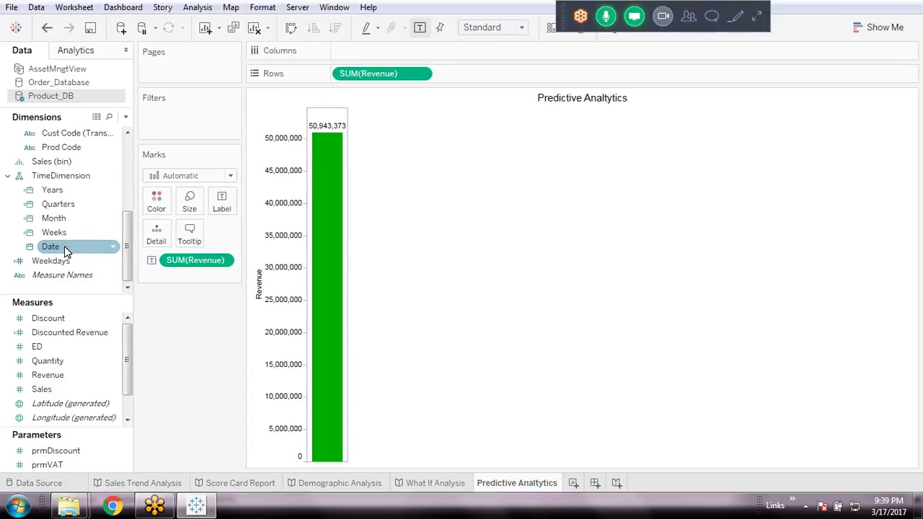
pyautogui.moveTo(64, 246)
pyautogui.mouseDown()
pyautogui.moveTo(45, 230)
pyautogui.moveTo(45, 189)
pyautogui.moveTo(36, 239)
pyautogui.moveTo(17, 233)
pyautogui.moveTo(60, 237)
pyautogui.moveTo(49, 250)
pyautogui.mouseUp()
pyautogui.rightClick(50, 249)
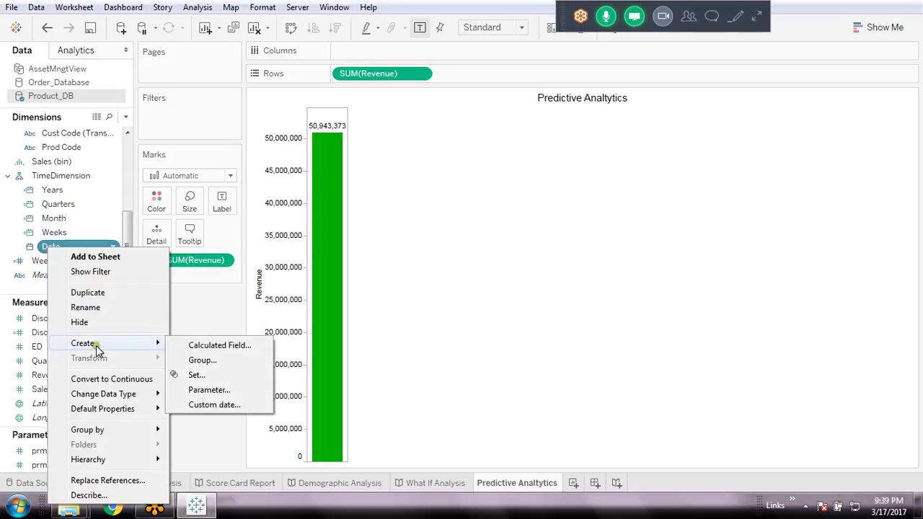
pyautogui.click(10, 243)
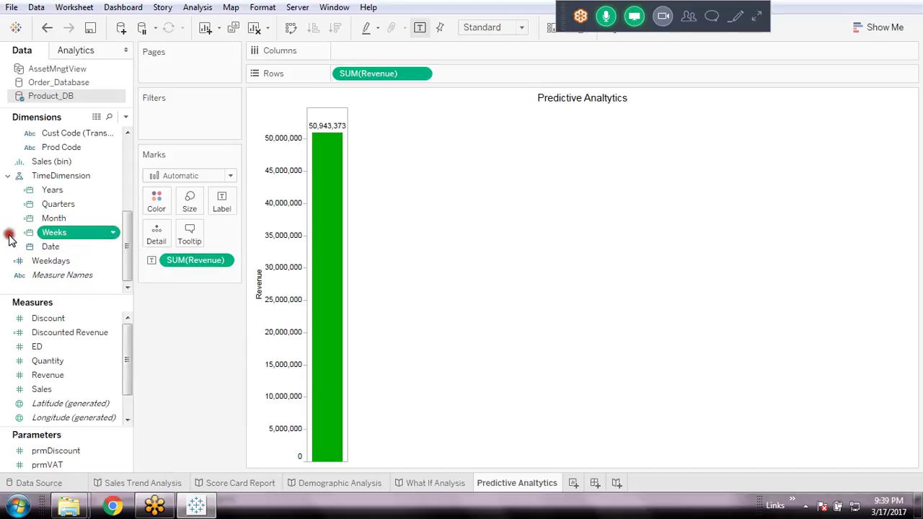
pyautogui.rightClick(64, 249)
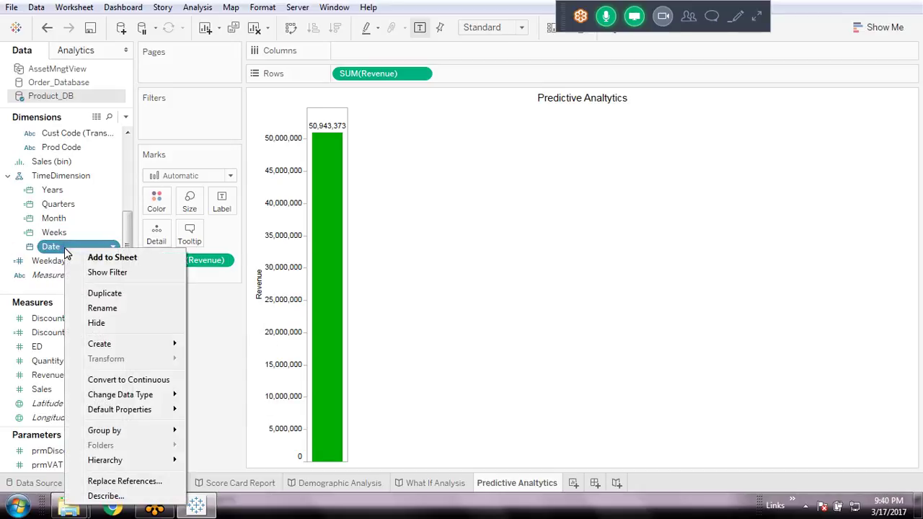
pyautogui.click(56, 247)
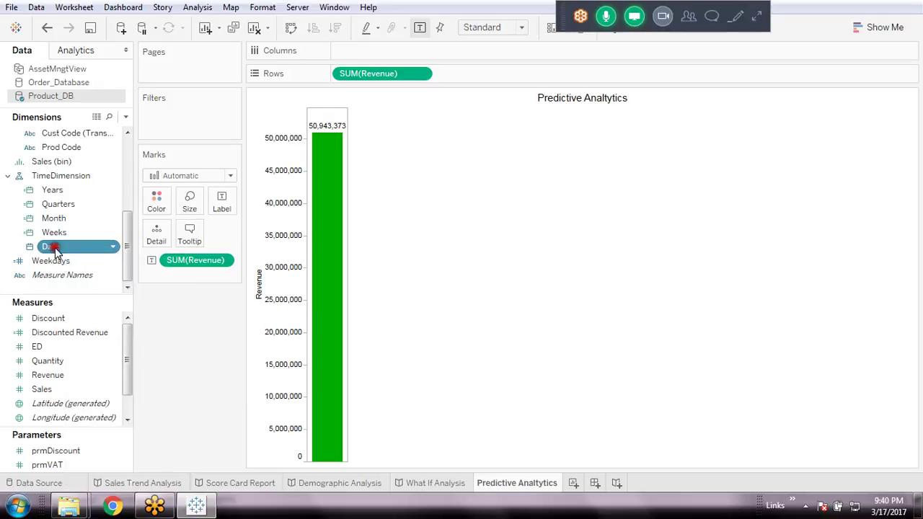
pyautogui.doubleClick(55, 249)
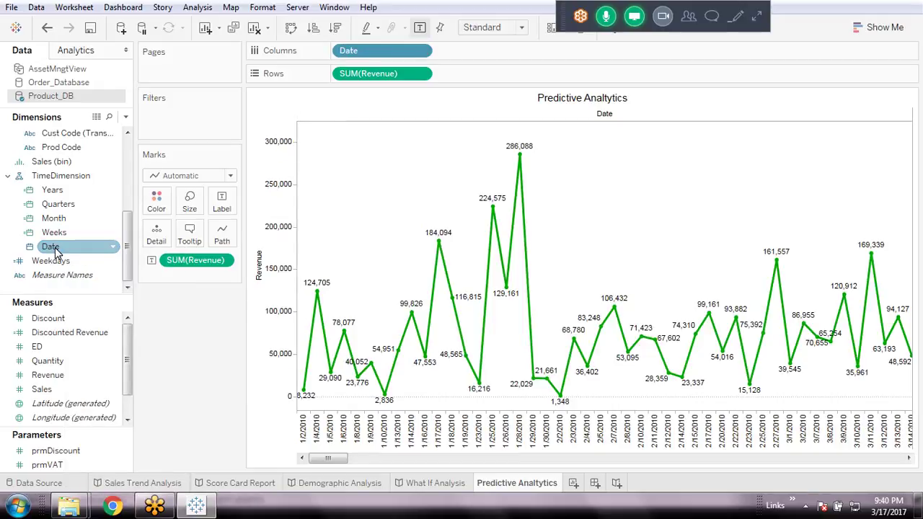
# - Set the Date field in Columns to the continuous Month level (May 2015 style)
pyautogui.click(420, 52)
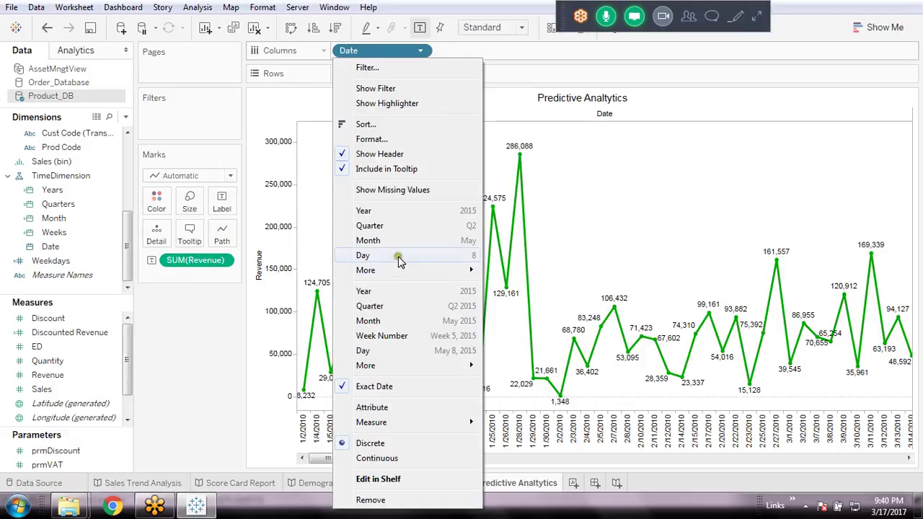
pyautogui.click(427, 242)
pyautogui.click(440, 323)
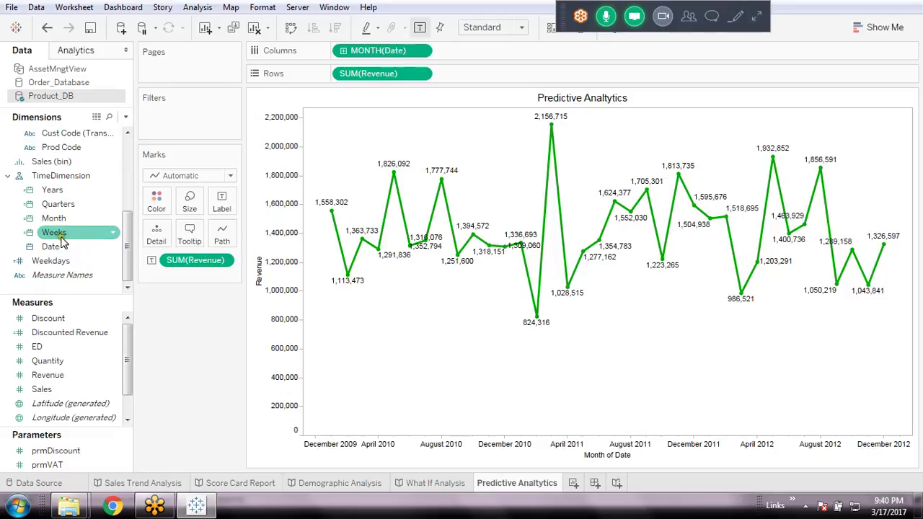
# - Format the Month of Date axis dates with the custom format mmm-yyyy
pyautogui.rightClick(328, 445)
pyautogui.click(366, 401)
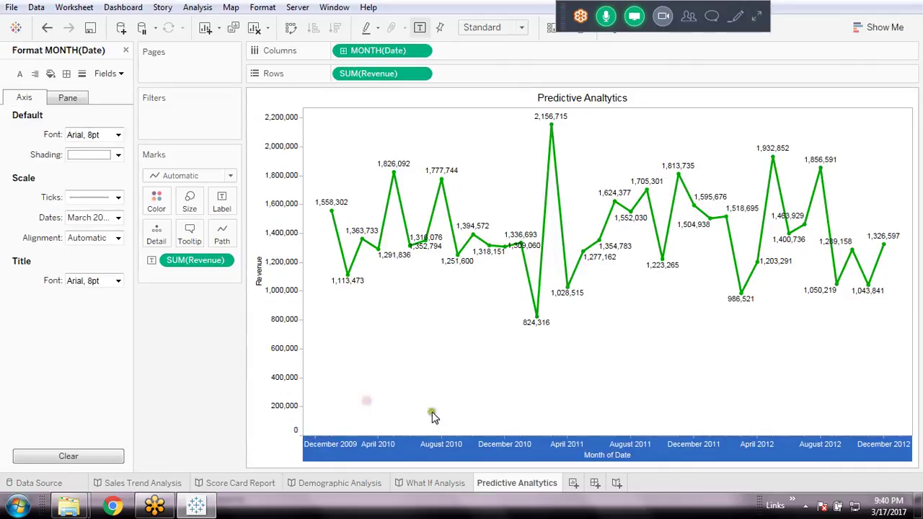
pyautogui.click(118, 218)
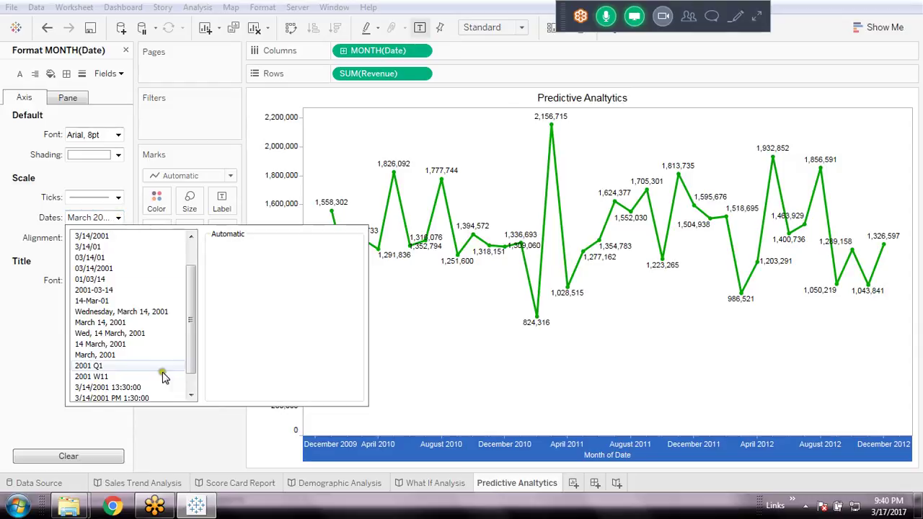
pyautogui.click(192, 382)
pyautogui.click(85, 387)
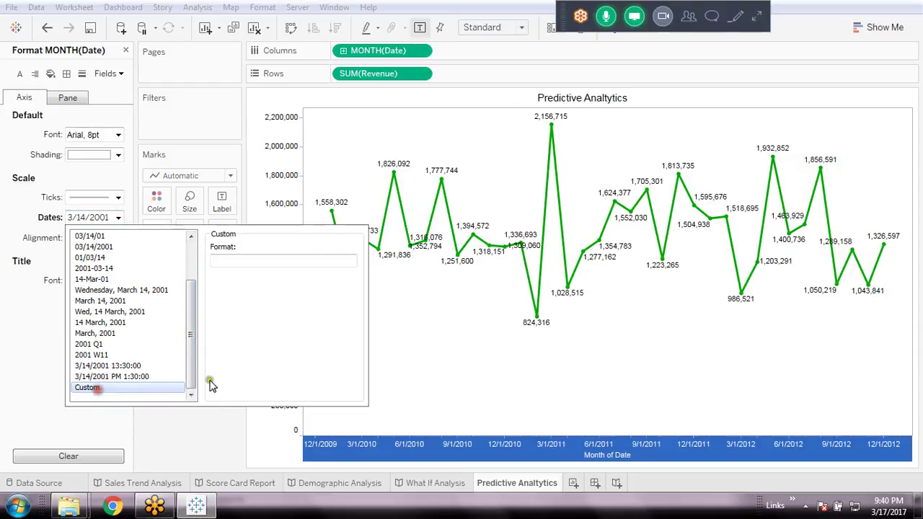
pyautogui.click(247, 261)
pyautogui.write('mmm')
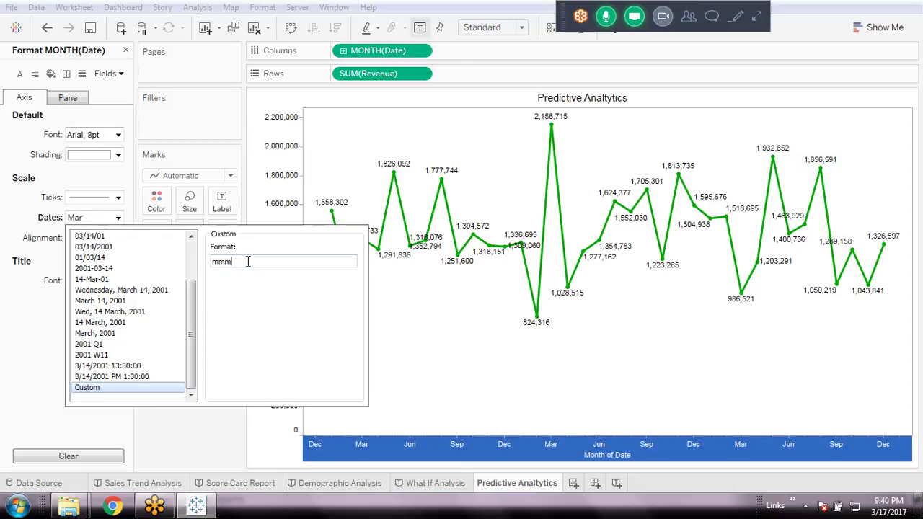
pyautogui.write('-yyyy')
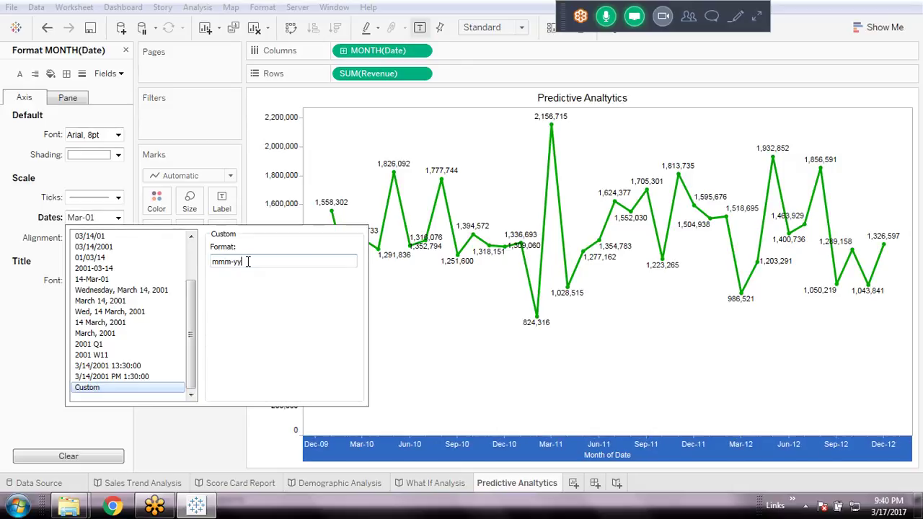
pyautogui.click(204, 442)
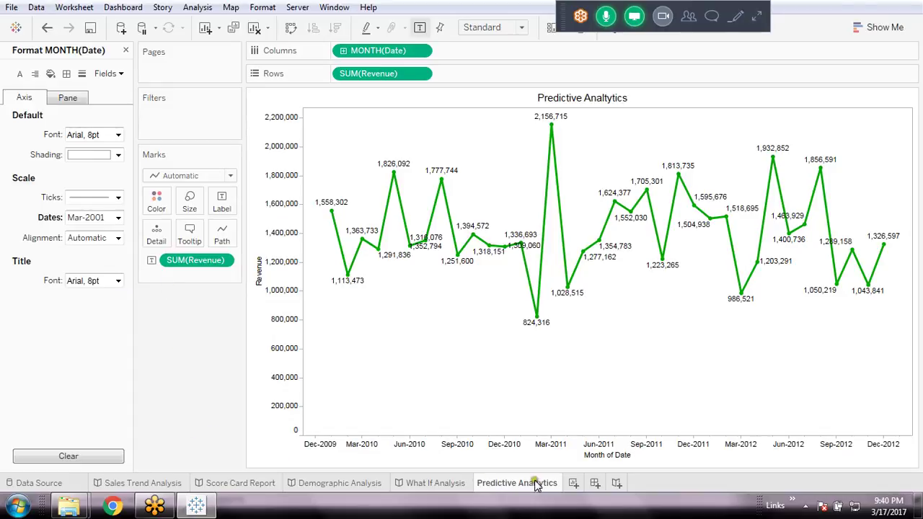
# - Change the date axis title to "Month" and save the workbook
pyautogui.rightClick(597, 448)
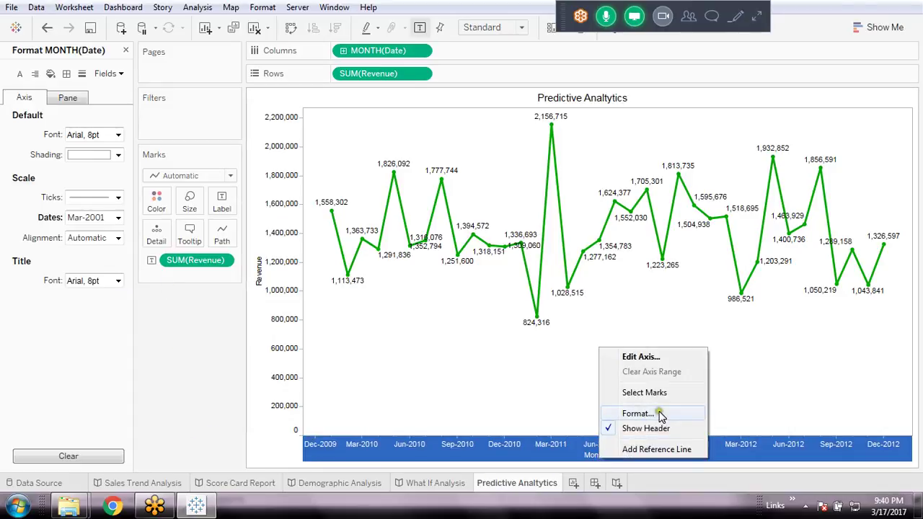
pyautogui.click(661, 354)
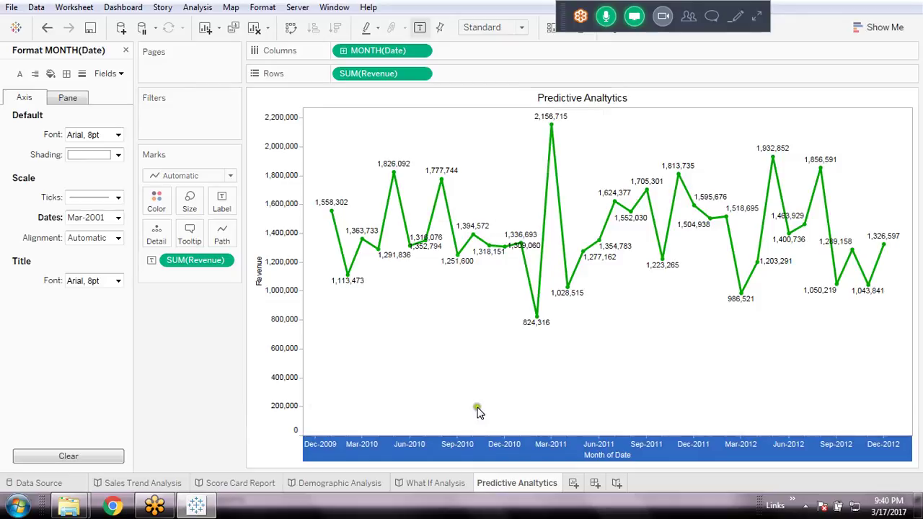
pyautogui.moveTo(475, 291); pyautogui.dragTo(449, 292)
pyautogui.press('BackSpace')
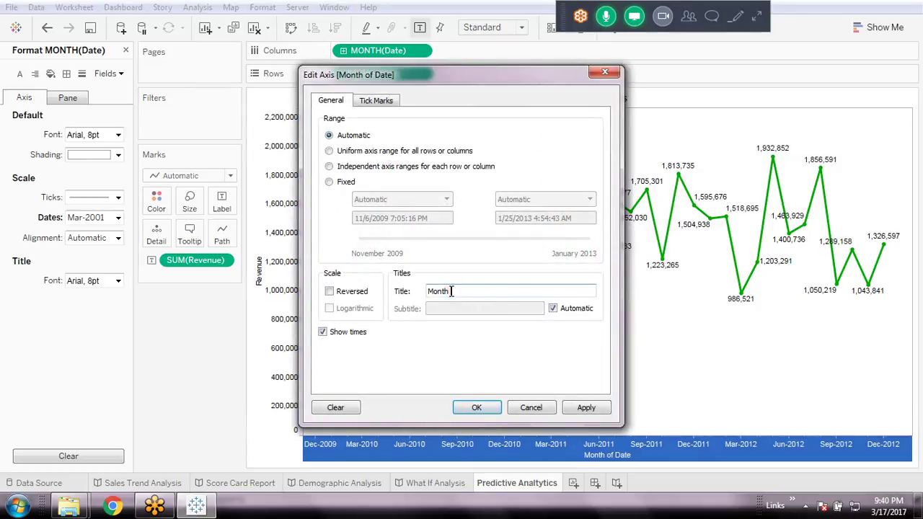
pyautogui.click(473, 407)
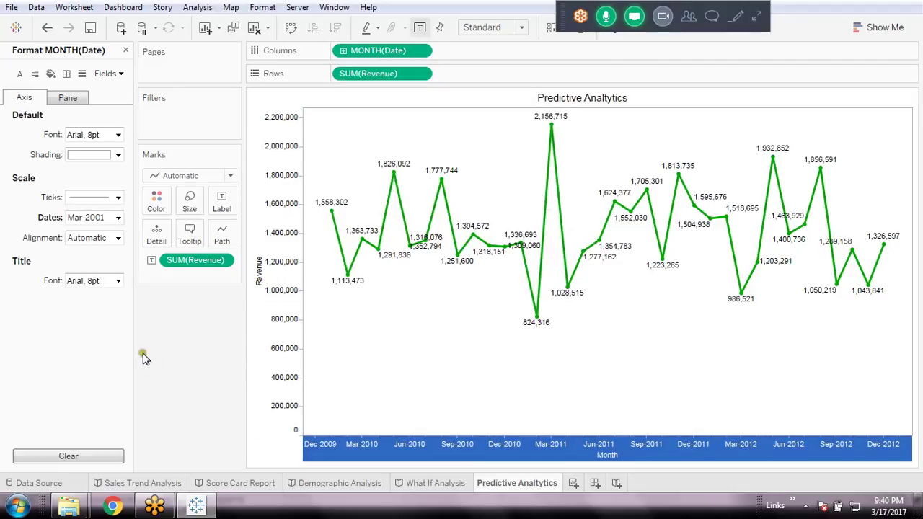
pyautogui.click(89, 29)
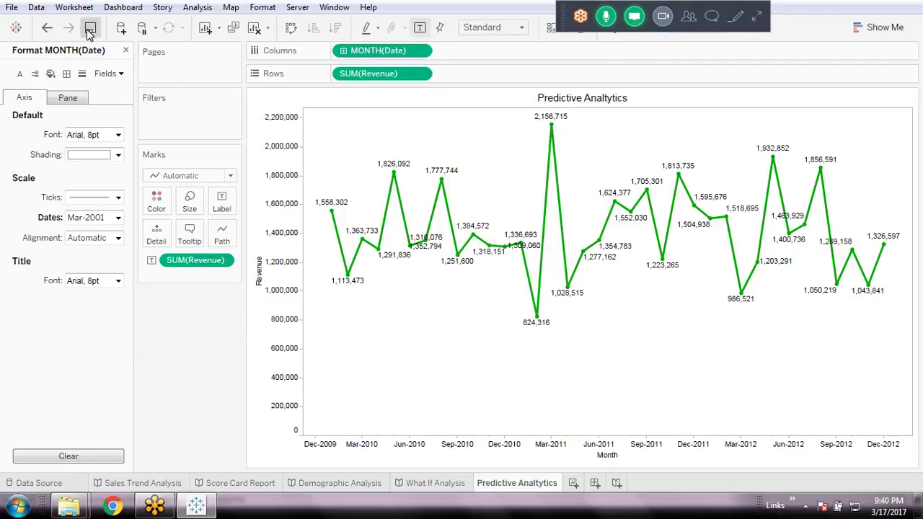
# - Show the forecast on the monthly revenue line chart
pyautogui.click(200, 12)
pyautogui.moveTo(216, 141)
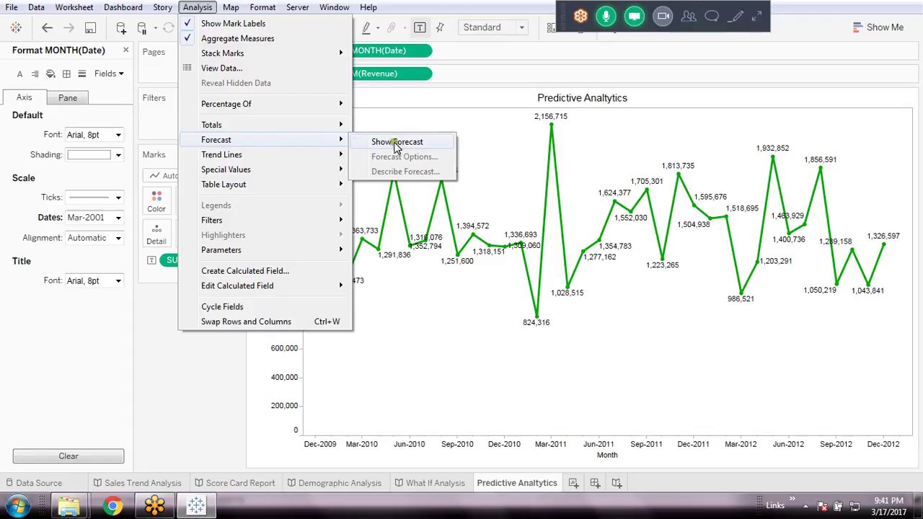
pyautogui.click(425, 142)
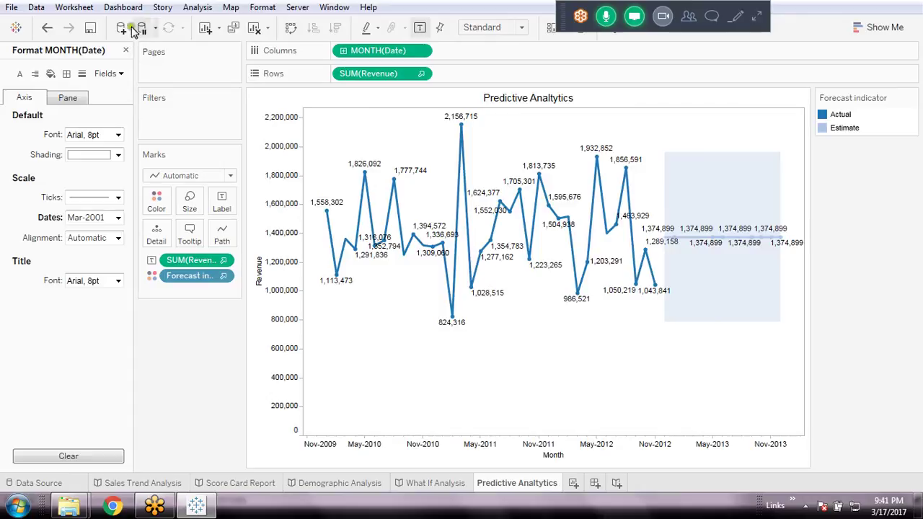
# - Open the forecast options and set the source data to aggregate by Months
pyautogui.click(199, 8)
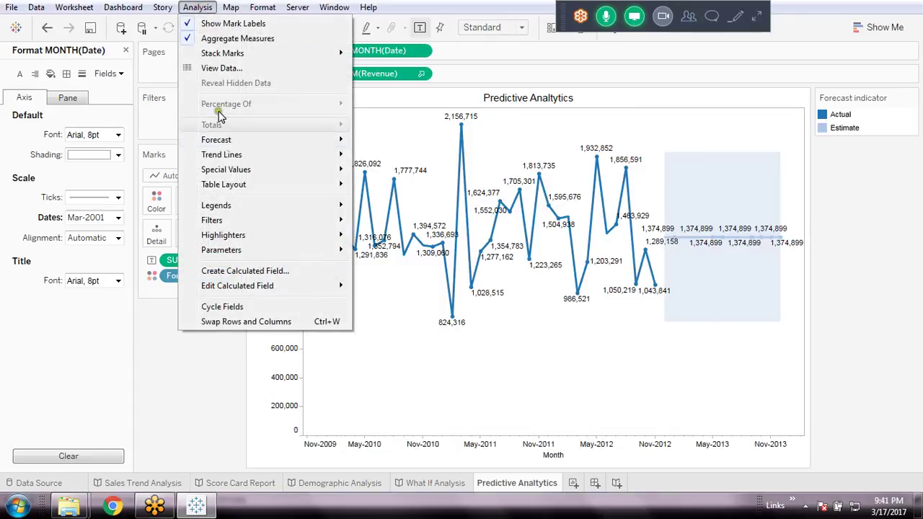
pyautogui.moveTo(252, 141)
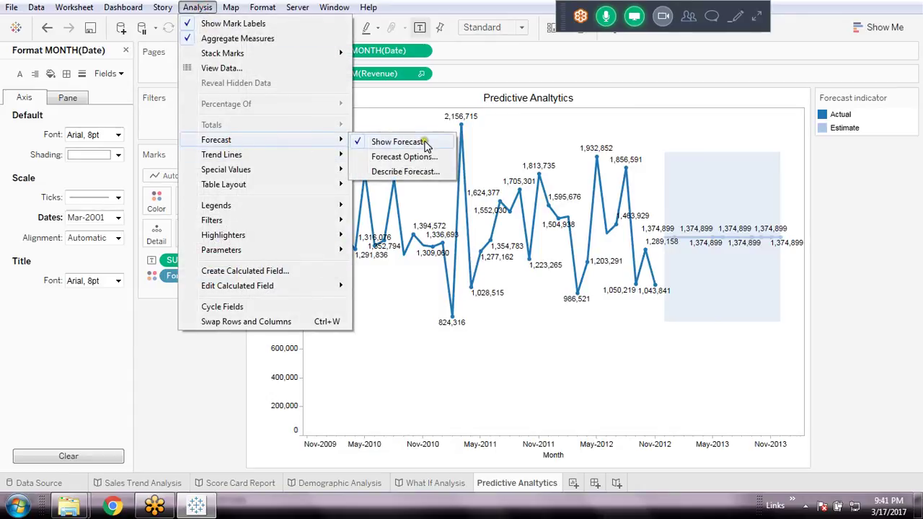
pyautogui.click(408, 159)
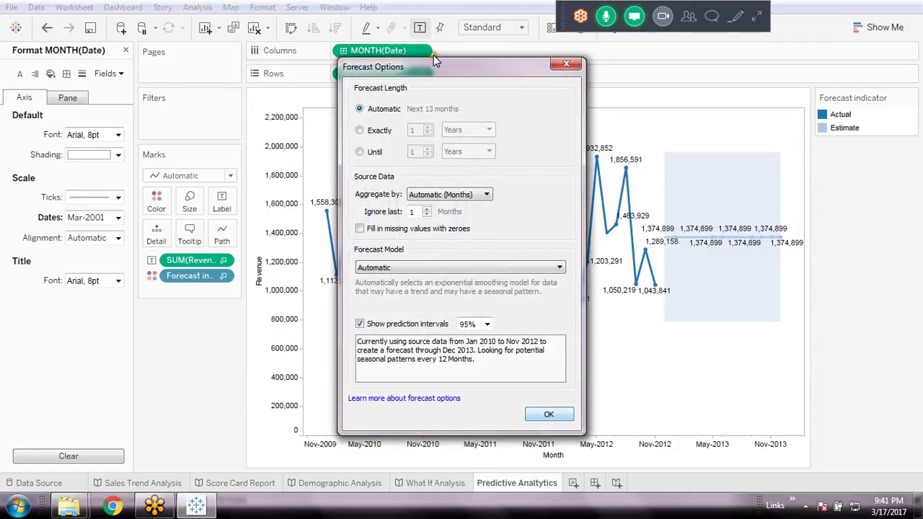
pyautogui.moveTo(463, 78); pyautogui.dragTo(178, 54)
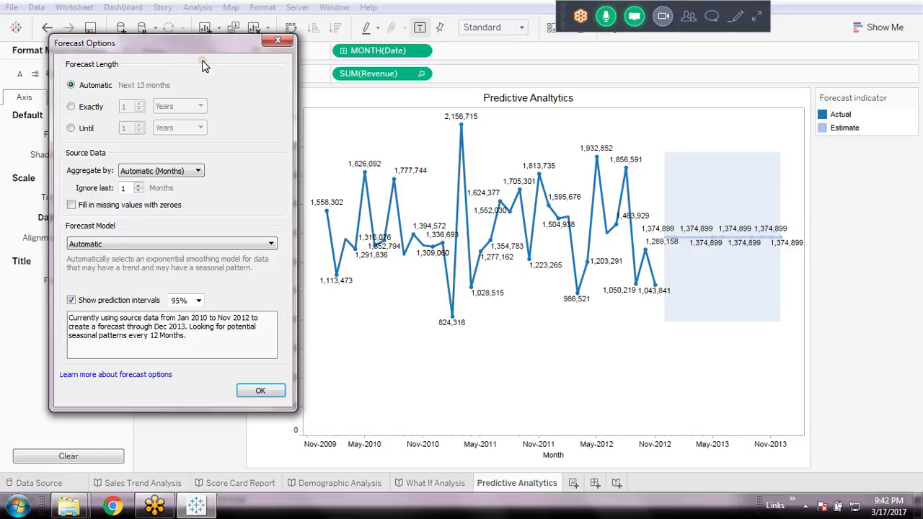
pyautogui.click(197, 172)
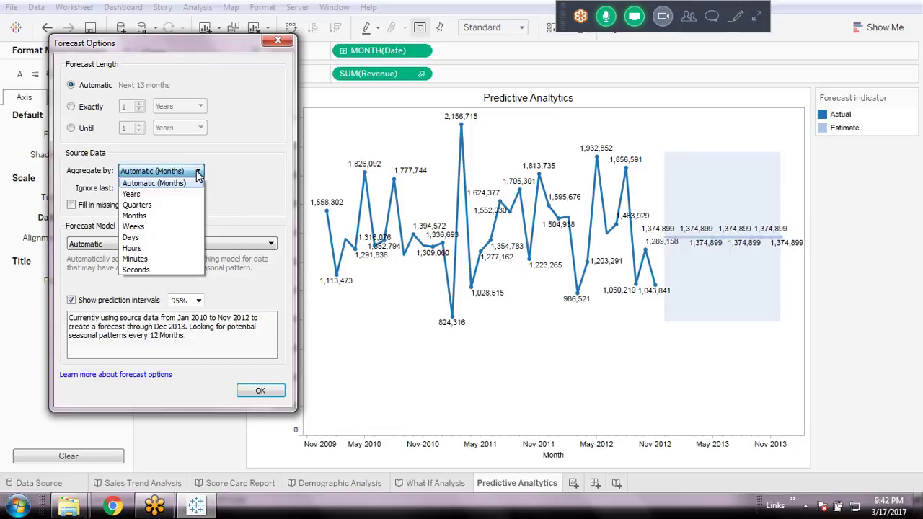
pyautogui.click(148, 216)
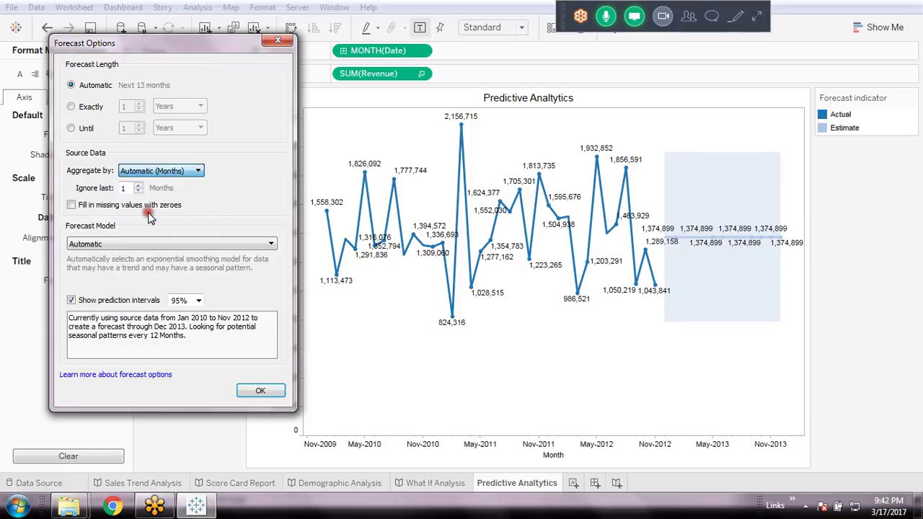
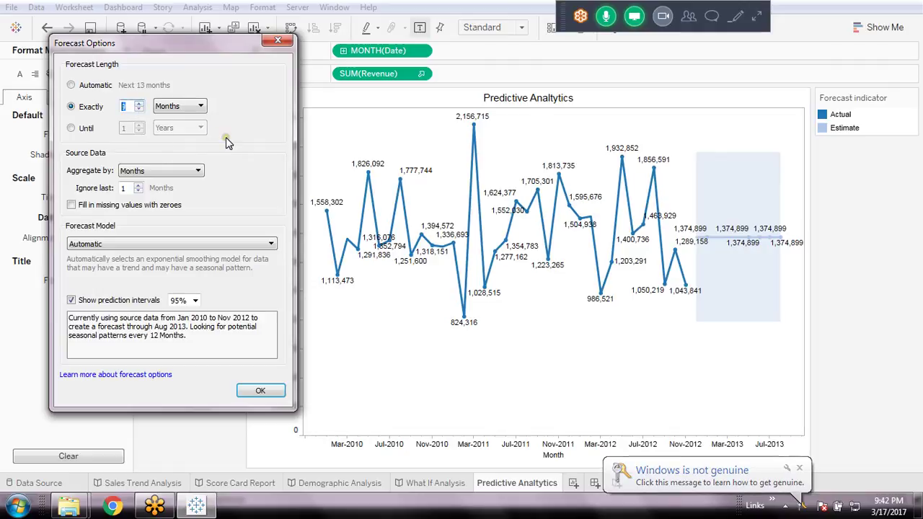
# - Set the forecast length to exactly 12 months
pyautogui.click(232, 127)
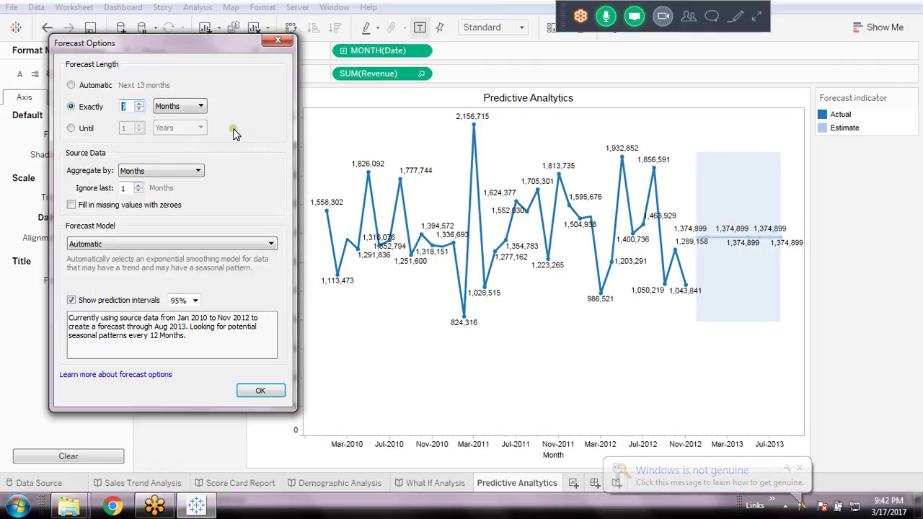
pyautogui.click(139, 110)
pyautogui.click(139, 109)
pyautogui.click(139, 104)
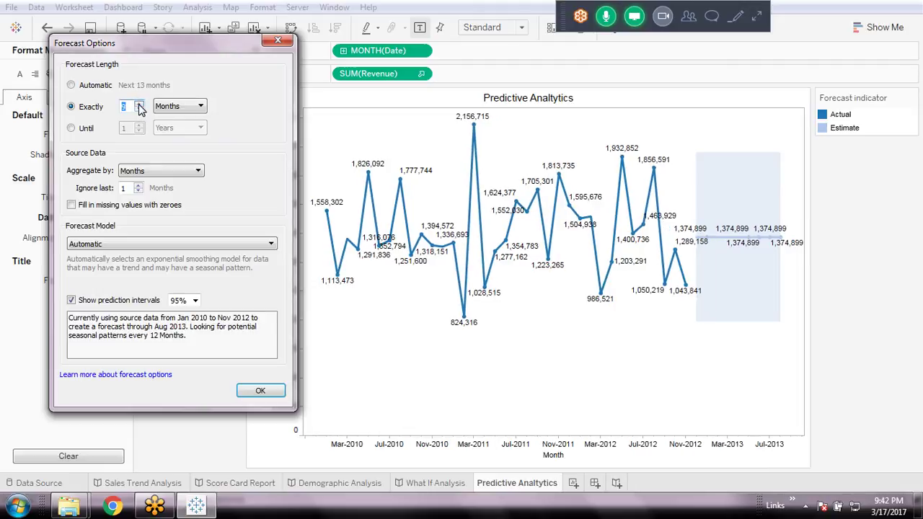
pyautogui.click(139, 103)
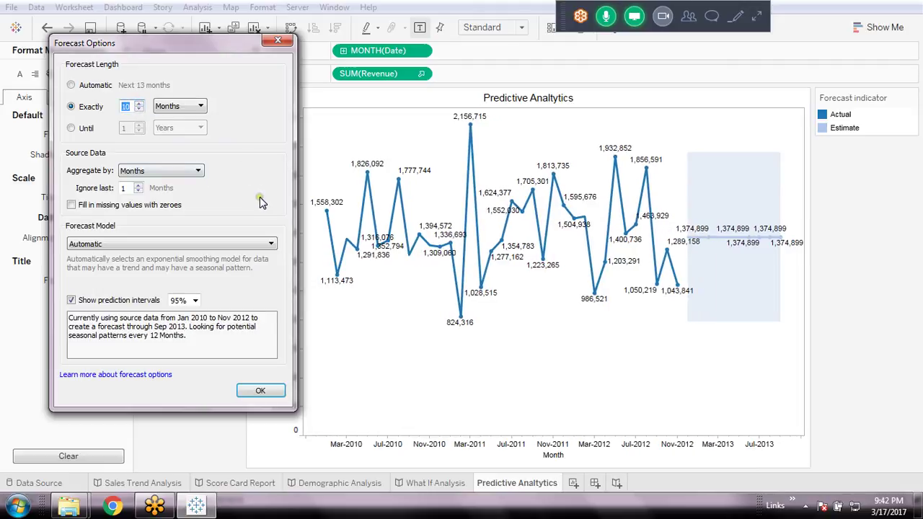
pyautogui.click(139, 104)
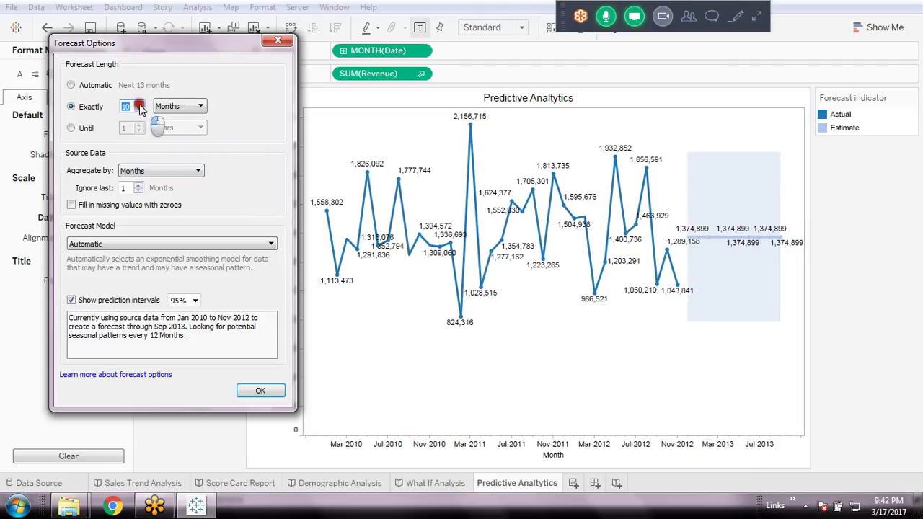
pyautogui.click(139, 104)
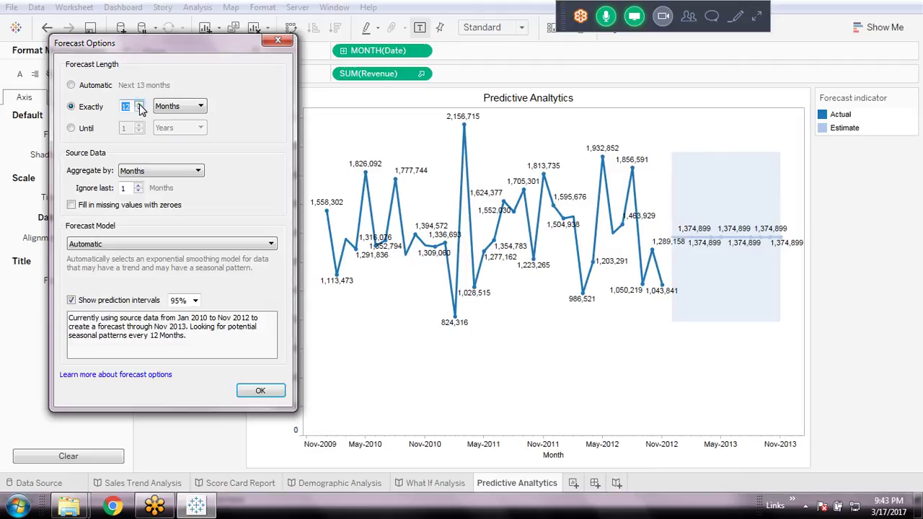
# - Switch the forecast length to the Until option and set it to 12 months
pyautogui.click(71, 129)
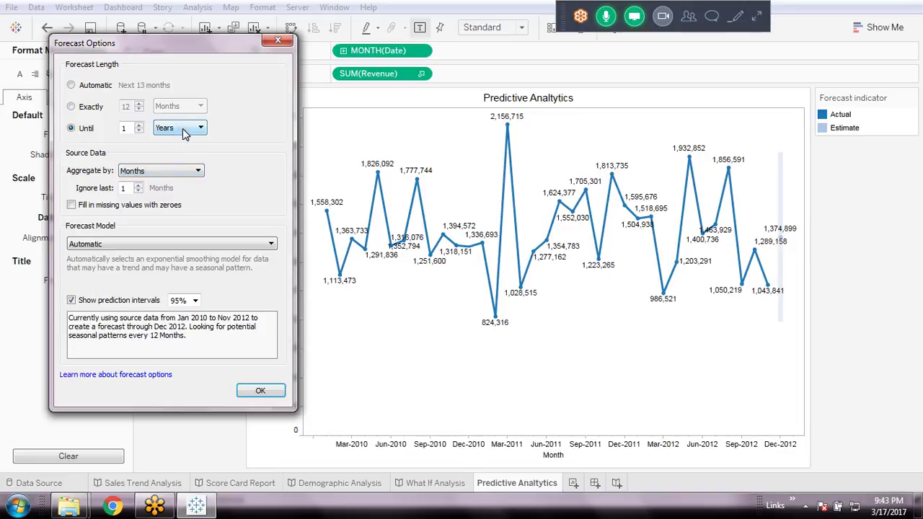
pyautogui.click(183, 131)
pyautogui.click(182, 163)
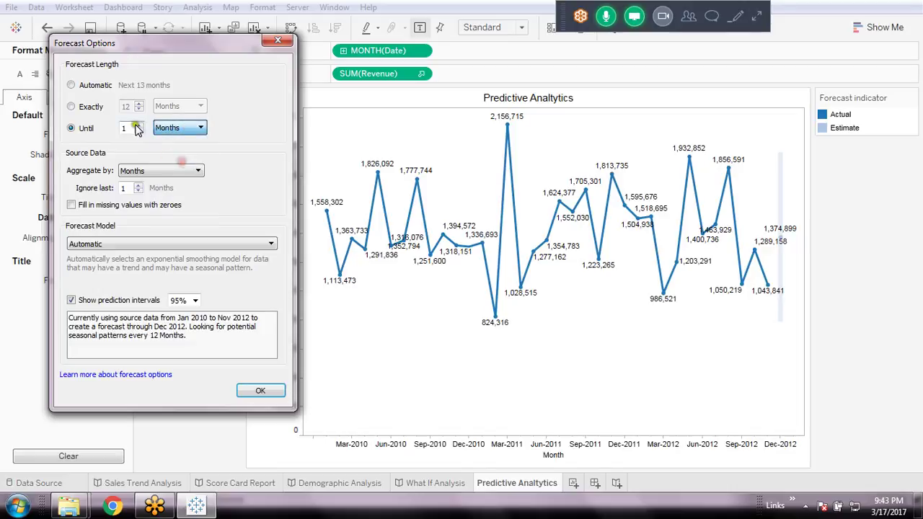
pyautogui.click(139, 124)
pyautogui.click(140, 126)
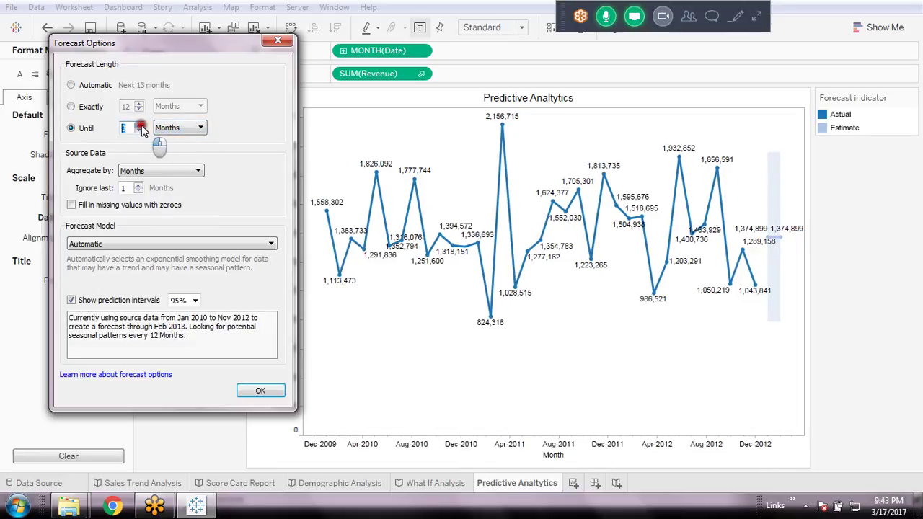
pyautogui.click(139, 127)
pyautogui.click(140, 126)
pyautogui.click(140, 126)
pyautogui.click(139, 126)
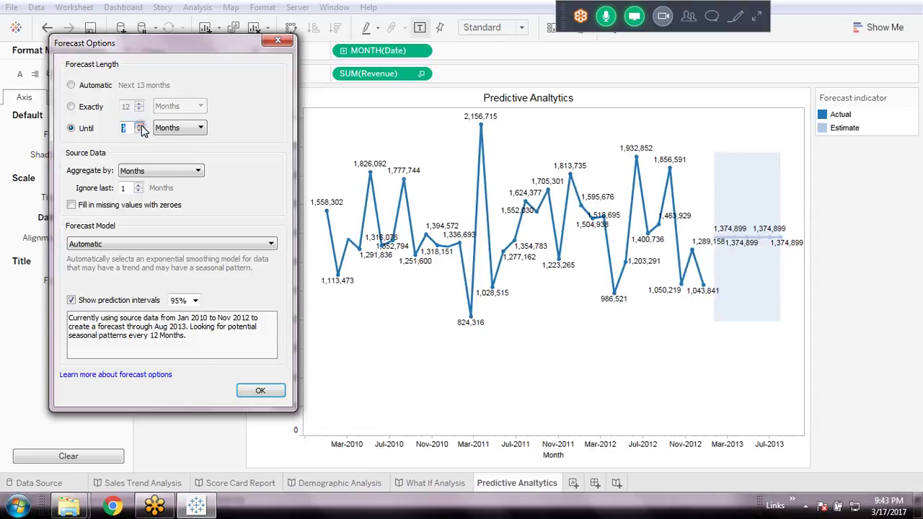
pyautogui.click(140, 126)
pyautogui.click(140, 126)
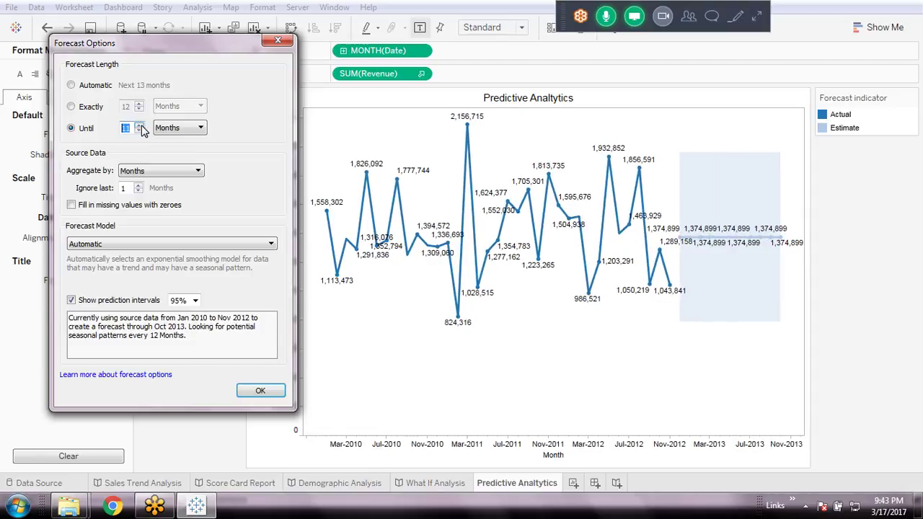
pyautogui.click(140, 126)
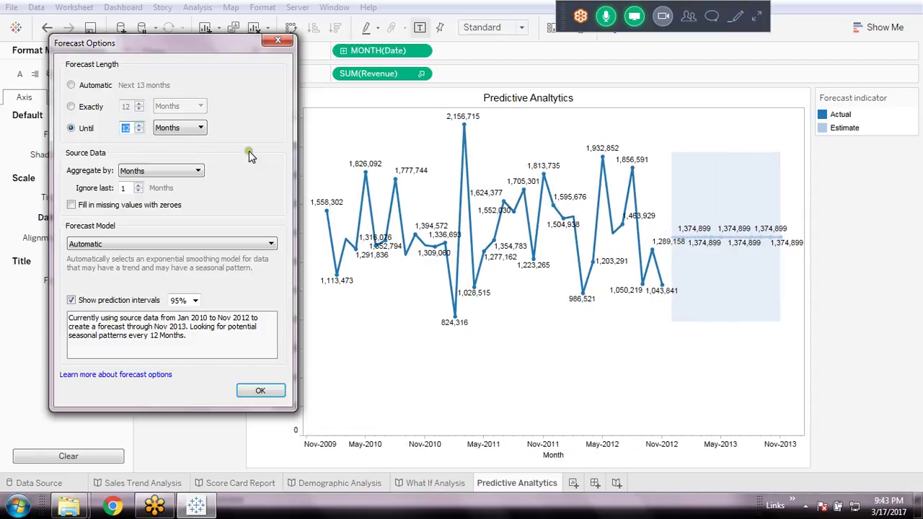
pyautogui.click(266, 135)
# - Set the forecast's source data to ignore the last 0 months
pyautogui.click(139, 190)
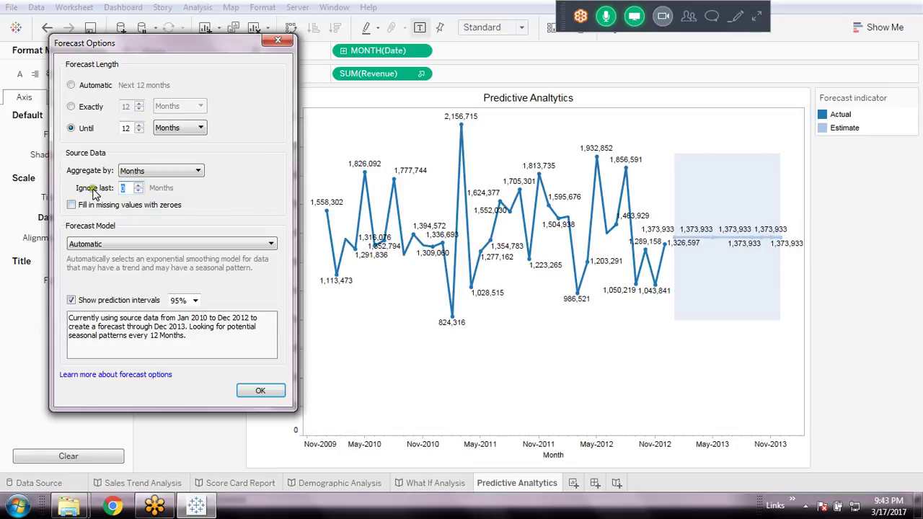
pyautogui.click(139, 189)
pyautogui.click(138, 190)
pyautogui.click(164, 229)
# - Try the Automatic without seasonality forecast model, and switch the model to Custom
pyautogui.click(155, 244)
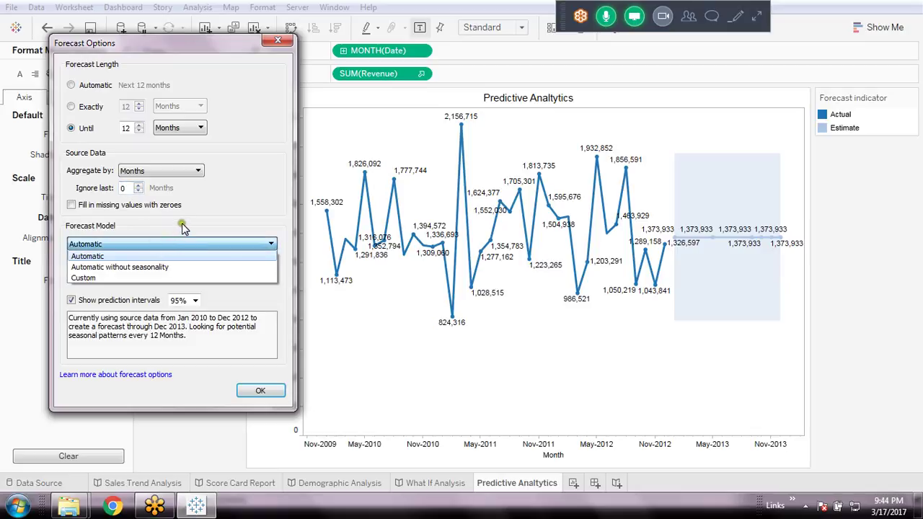
pyautogui.click(136, 268)
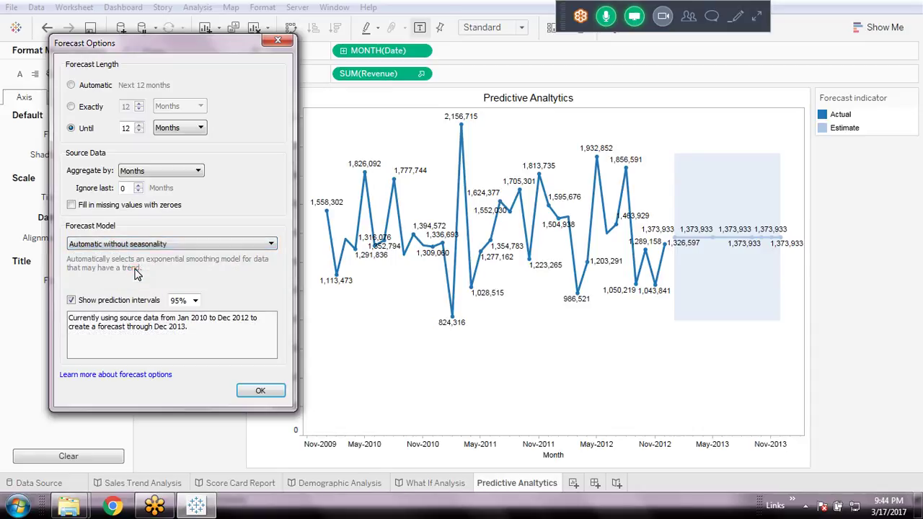
pyautogui.click(160, 244)
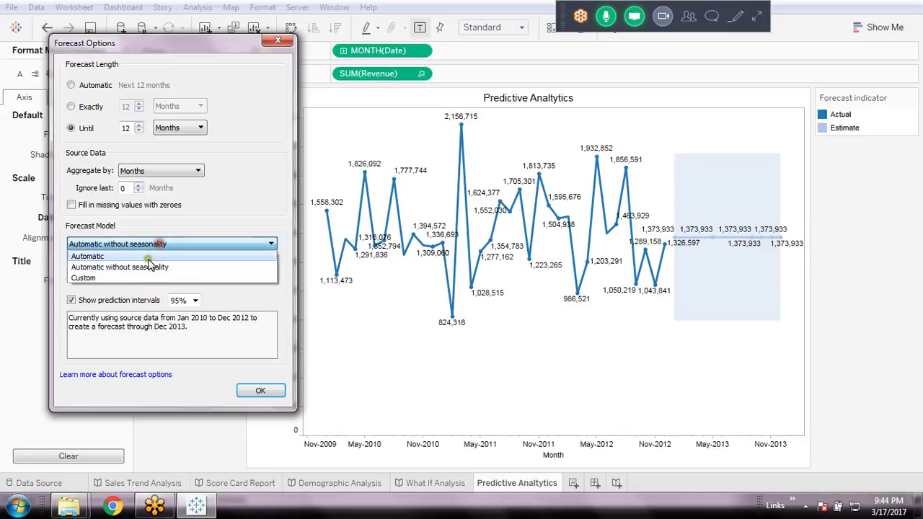
pyautogui.click(108, 279)
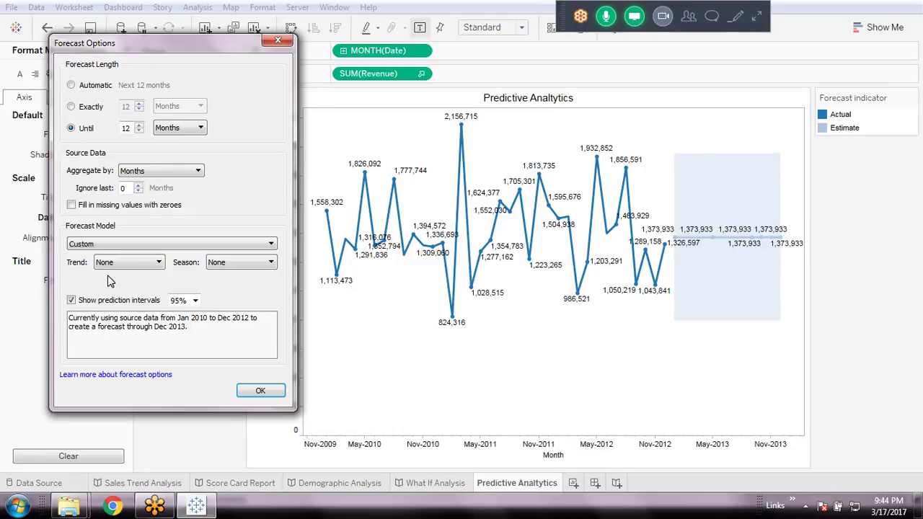
# - Set both the trend and the season of the custom forecast model to Additive
pyautogui.click(159, 264)
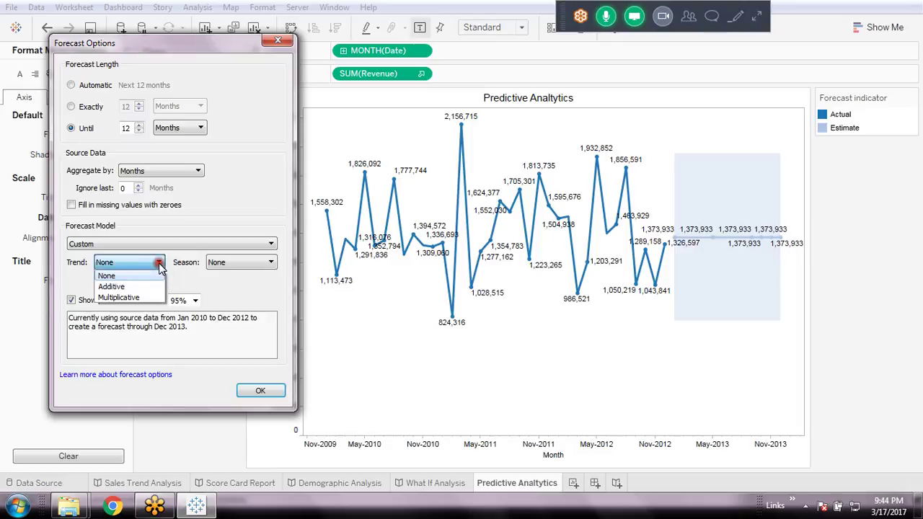
pyautogui.click(112, 287)
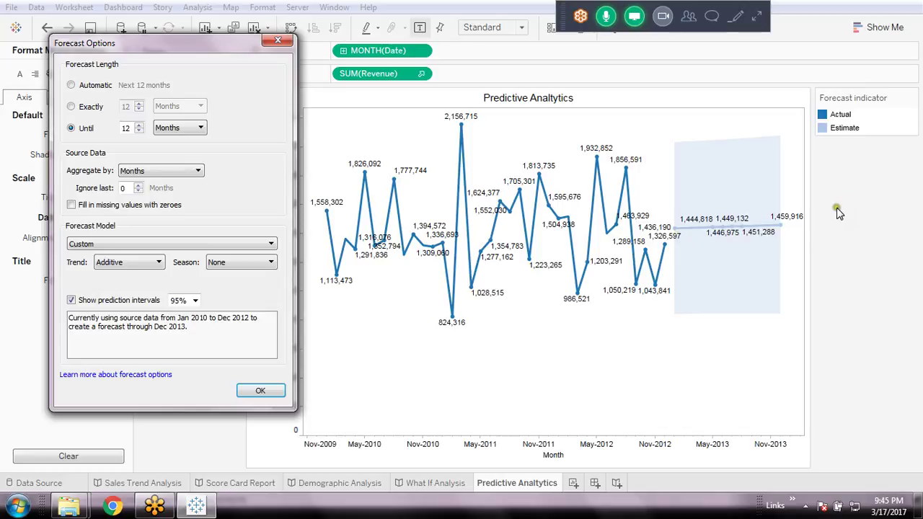
pyautogui.click(232, 264)
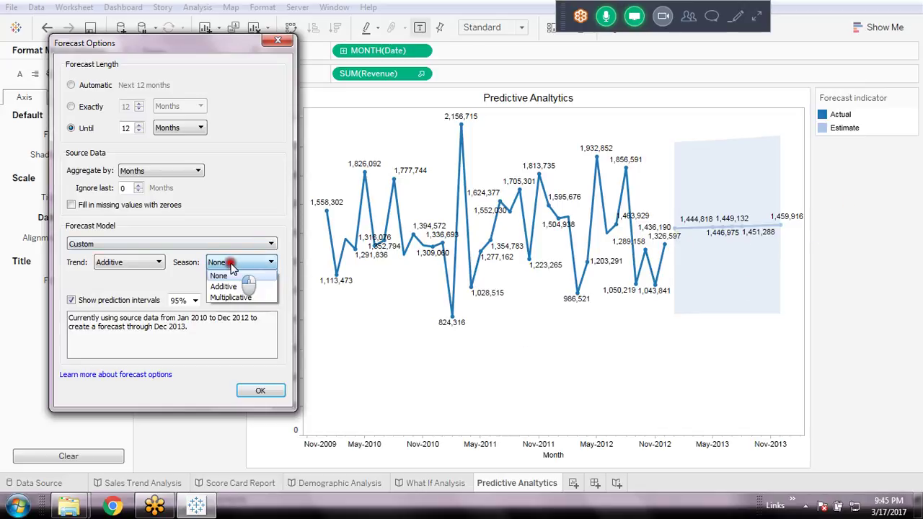
pyautogui.click(232, 286)
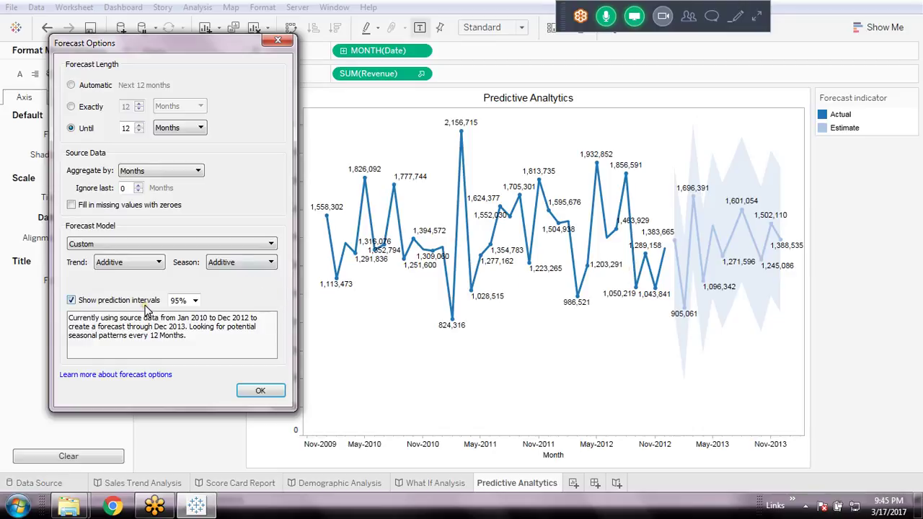
# - Try the 95% and 99% prediction intervals for the forecast, and set the interval to 90%
pyautogui.click(194, 301)
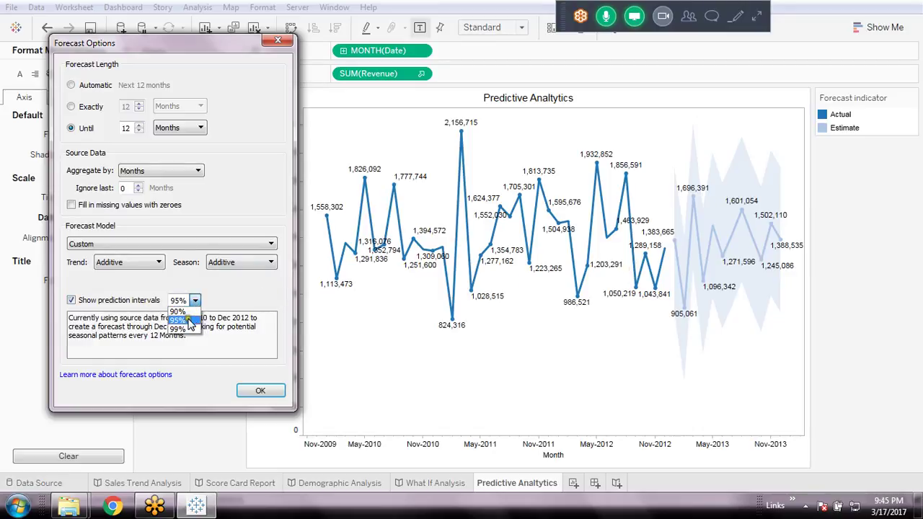
pyautogui.click(189, 321)
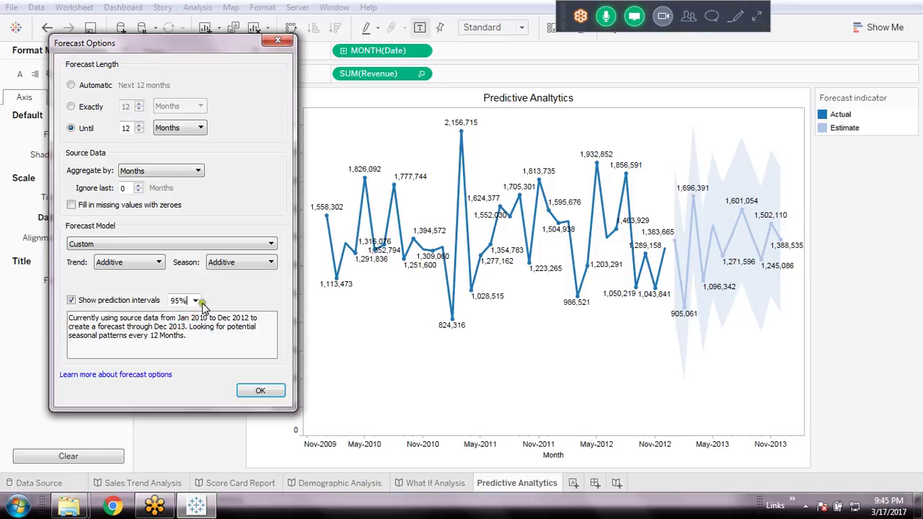
pyautogui.click(195, 301)
pyautogui.click(196, 332)
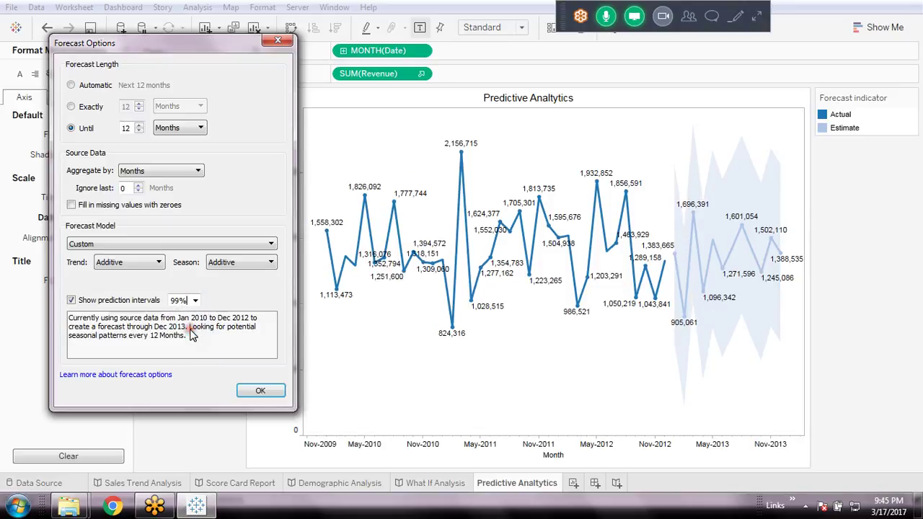
pyautogui.click(195, 301)
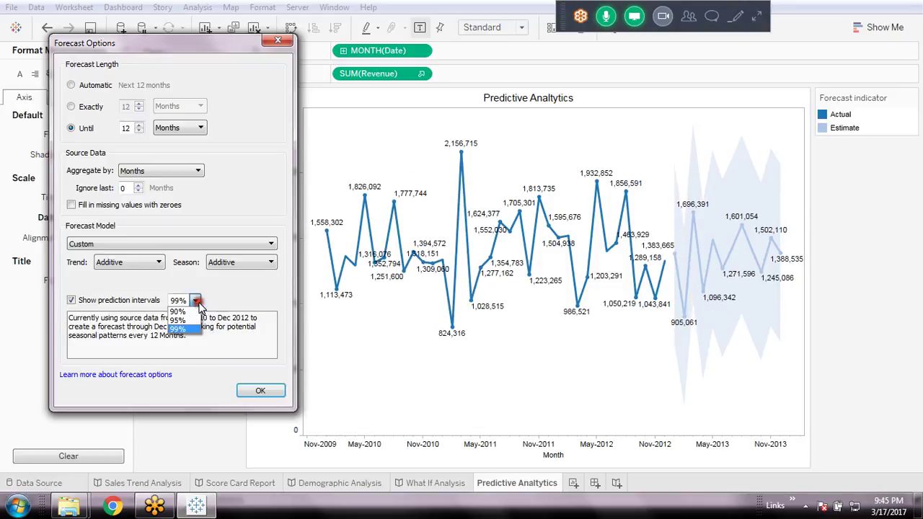
pyautogui.click(180, 311)
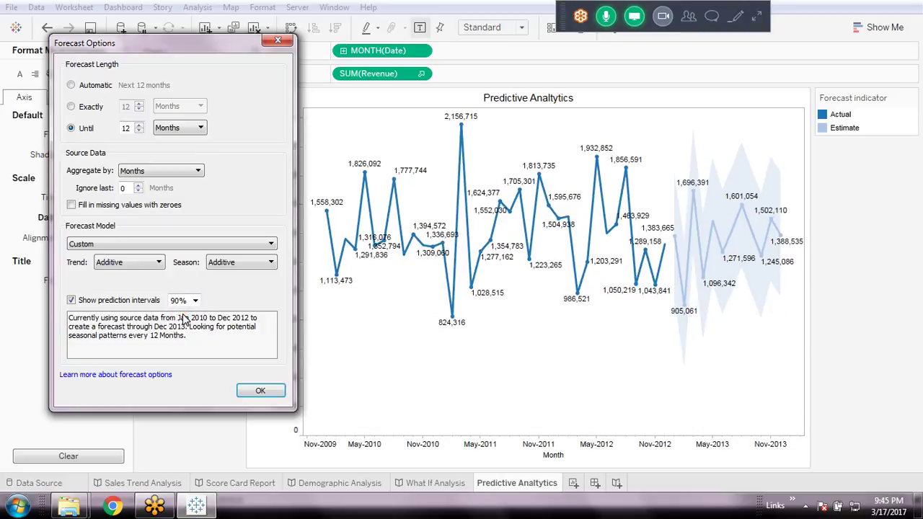
# - Turn the forecast's prediction intervals off and on again to compare the chart with and without the shaded band
pyautogui.click(71, 301)
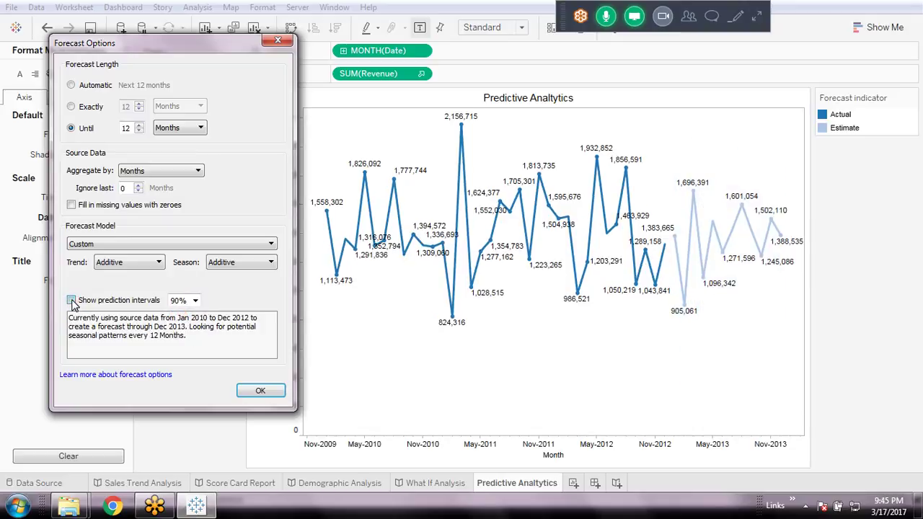
pyautogui.click(72, 301)
pyautogui.click(72, 301)
pyautogui.click(71, 301)
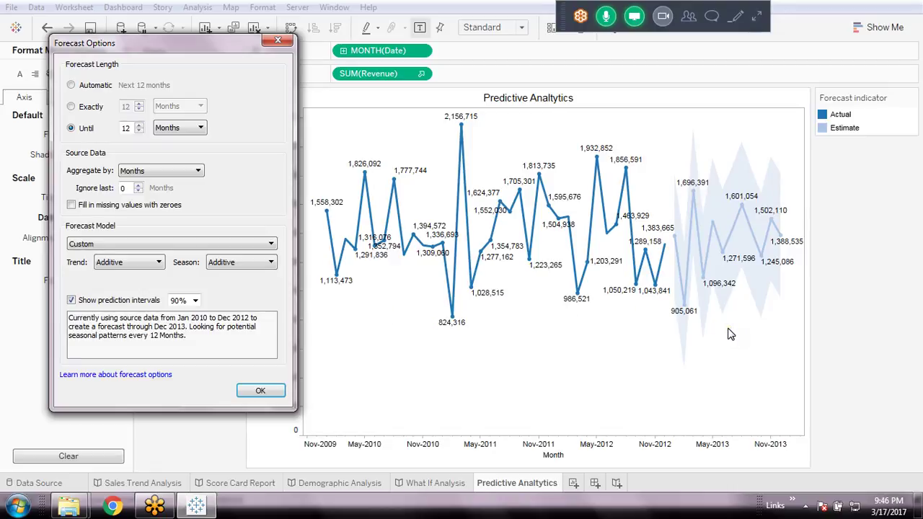
# - Accept the configured forecast options and return to the revenue chart
pyautogui.click(198, 396)
pyautogui.click(204, 394)
pyautogui.click(205, 396)
pyautogui.click(260, 390)
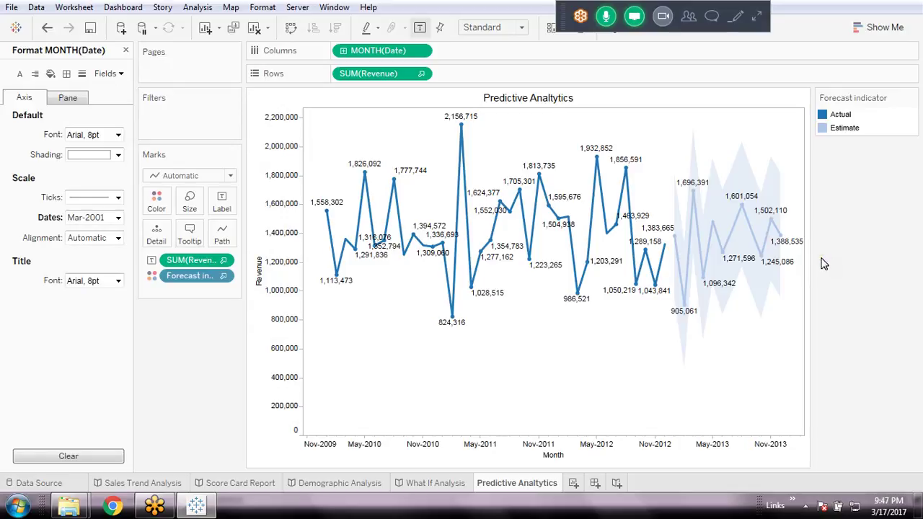
# - Edit the forecast indicator colors and assign orange to the Estimate item
pyautogui.click(840, 129)
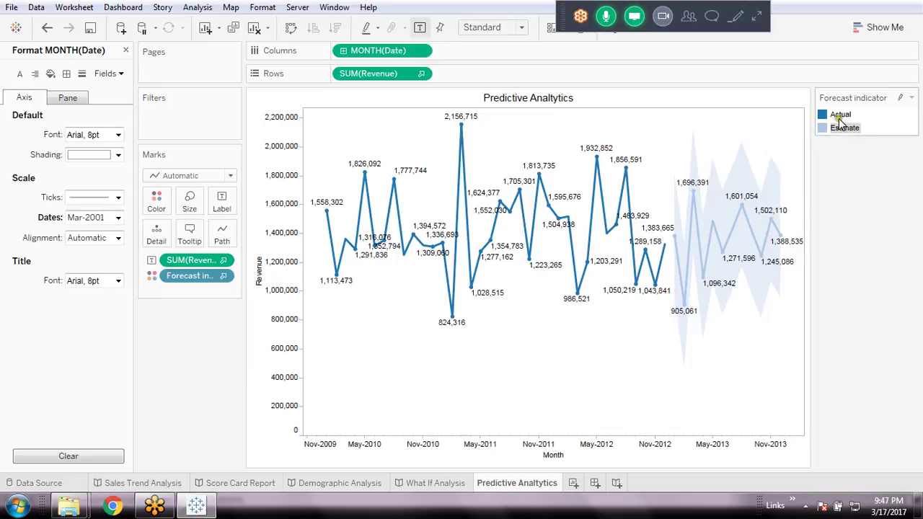
pyautogui.click(159, 206)
pyautogui.click(216, 246)
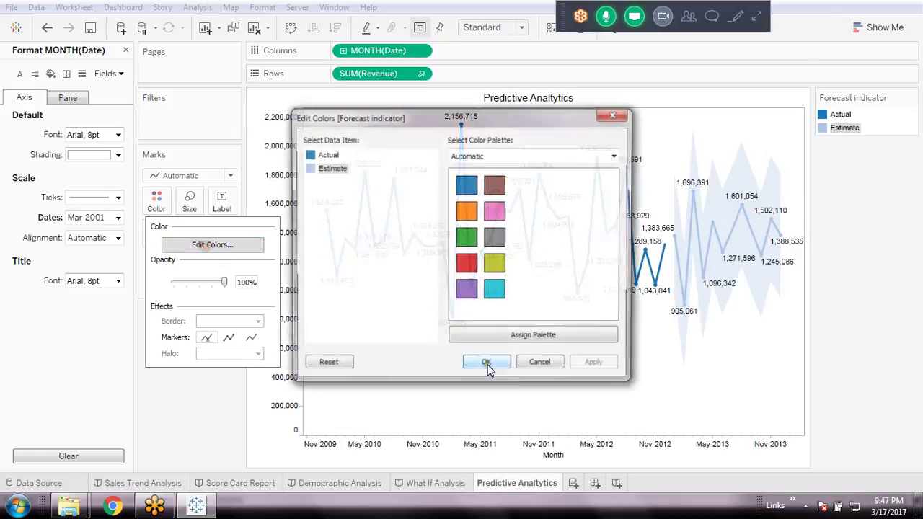
pyautogui.click(467, 228)
# - Try olive for the Actual item, assign it green instead, and accept the forecast indicator colors
pyautogui.click(308, 155)
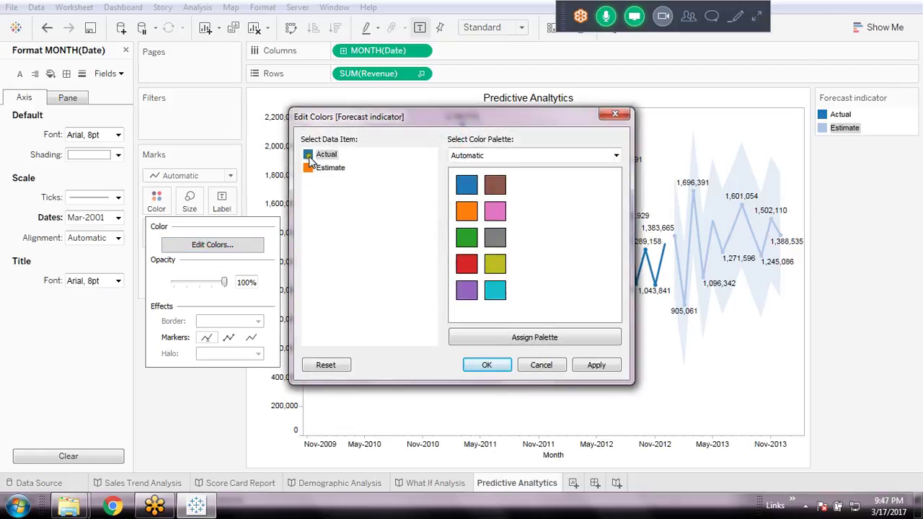
pyautogui.click(494, 265)
pyautogui.click(596, 365)
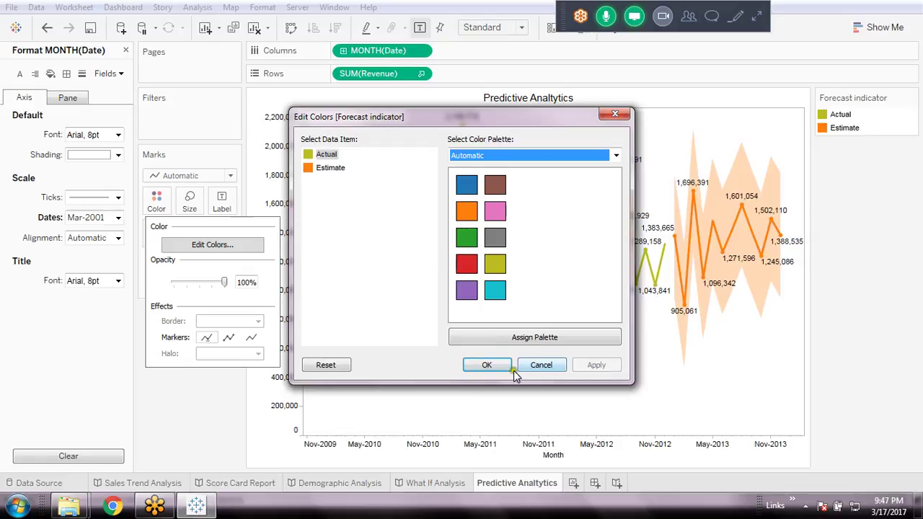
pyautogui.click(466, 237)
pyautogui.click(596, 365)
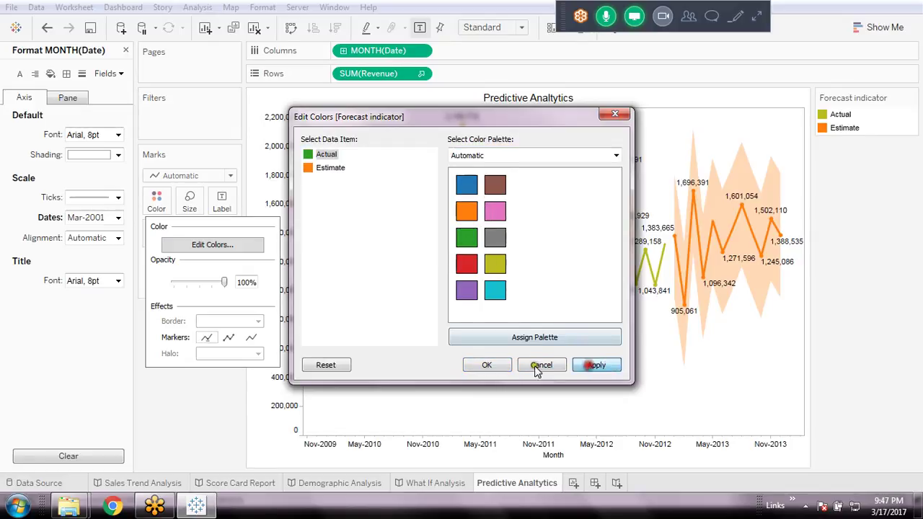
pyautogui.click(488, 365)
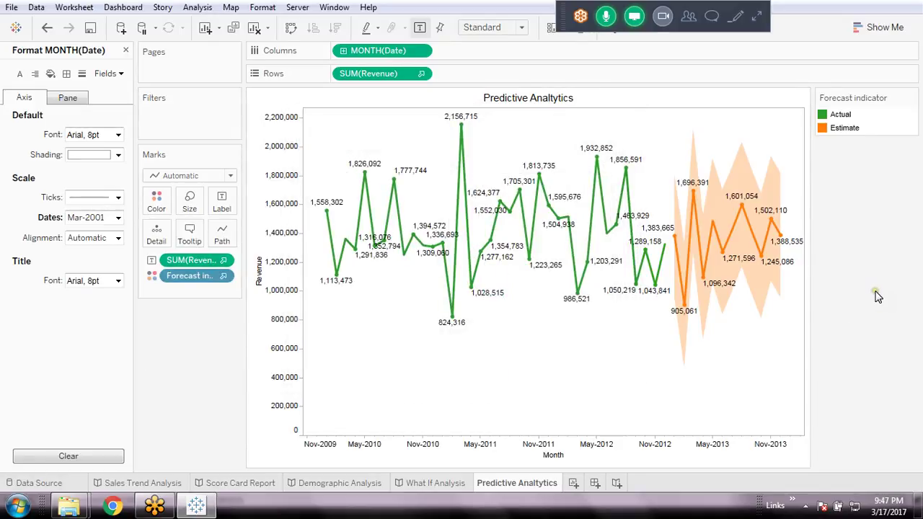
# - Examine the monthly revenue values along the actual line and the estimated forecast line
pyautogui.moveTo(694, 253)
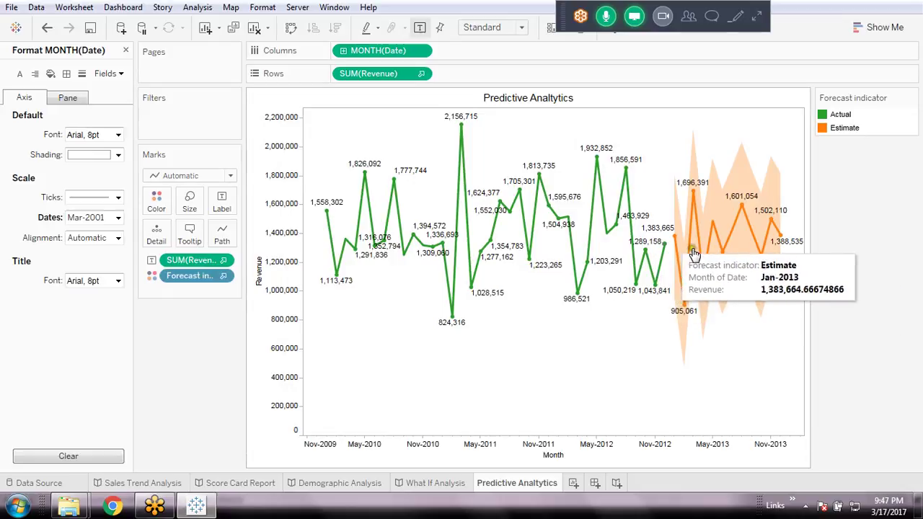
pyautogui.moveTo(595, 238)
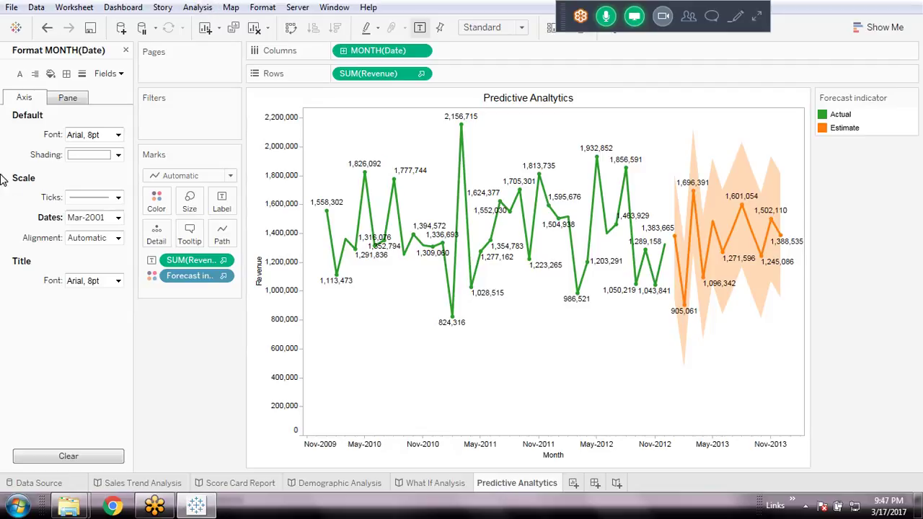
pyautogui.moveTo(379, 251)
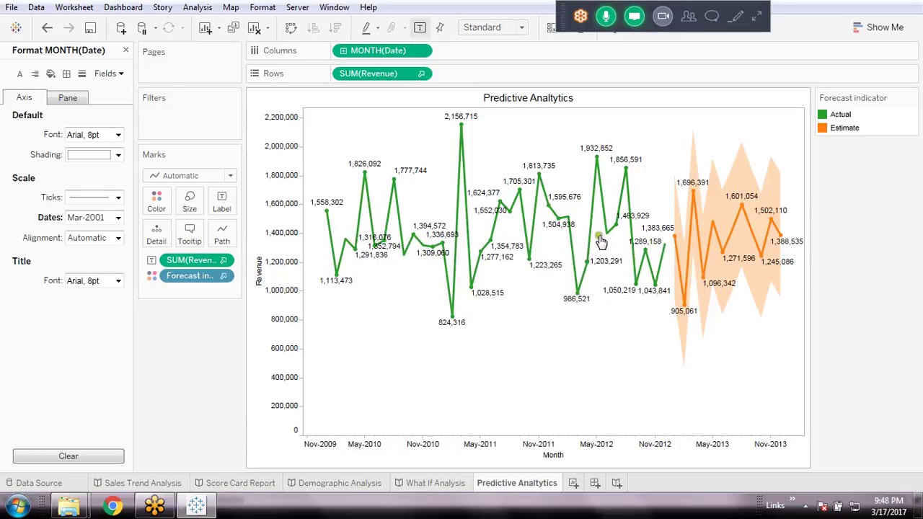
pyautogui.moveTo(745, 229)
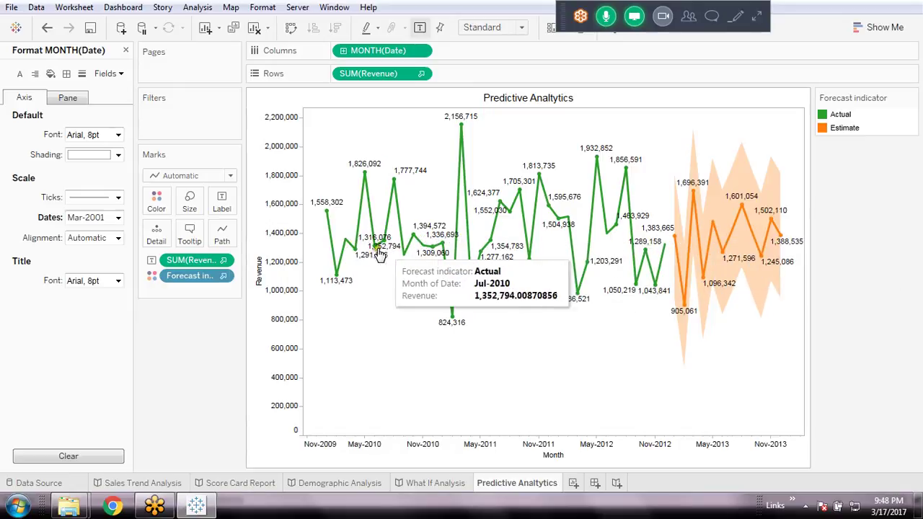
pyautogui.moveTo(533, 243)
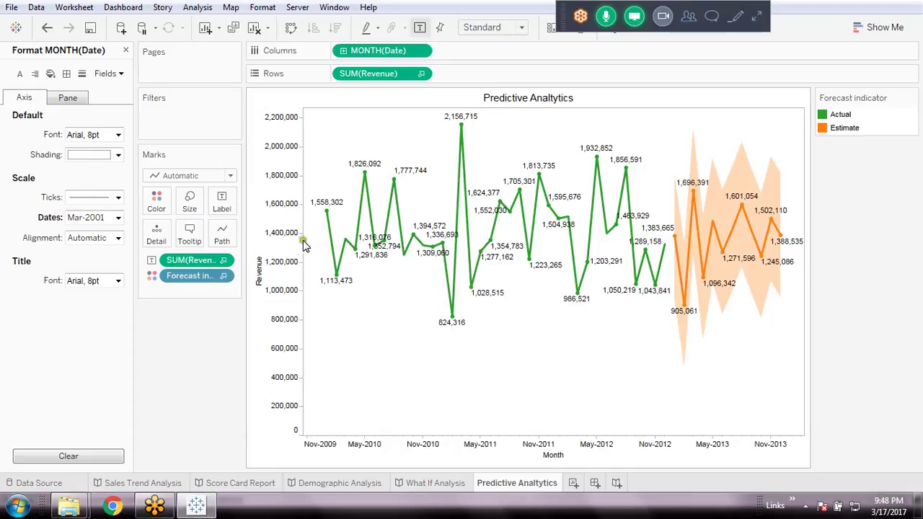
pyautogui.moveTo(725, 260)
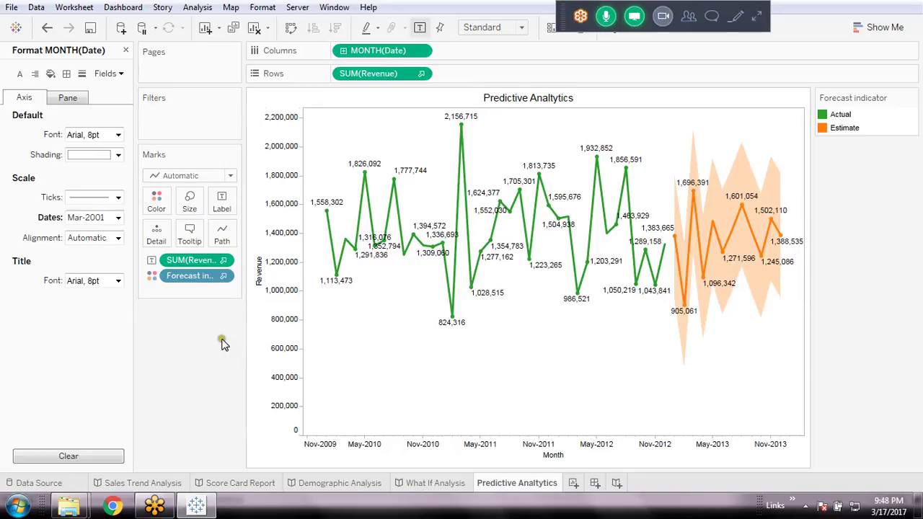
pyautogui.rightClick(231, 361)
pyautogui.click(194, 339)
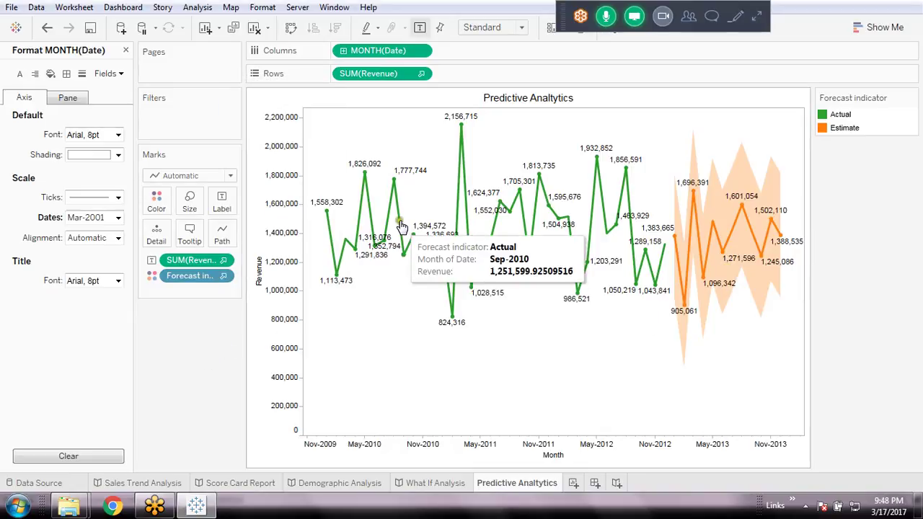
# - Show trend lines for the actual and estimated revenue on the chart
pyautogui.click(199, 7)
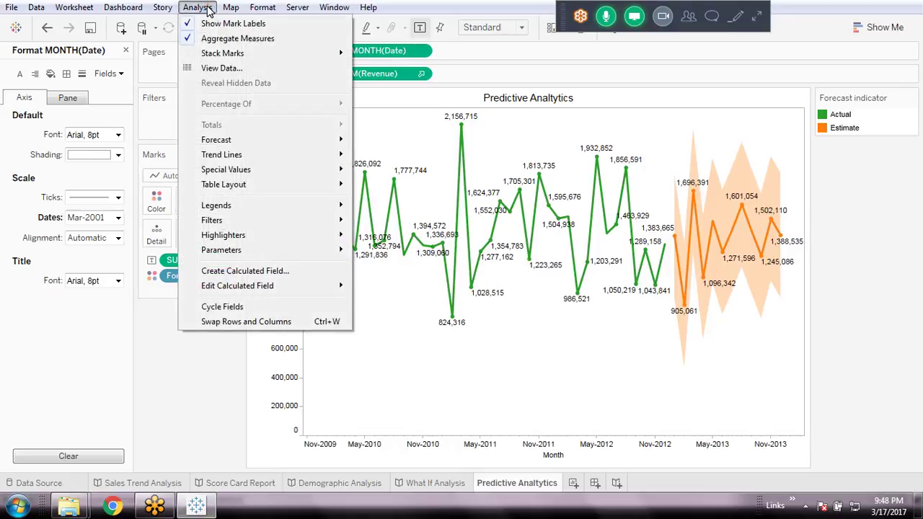
pyautogui.click(211, 154)
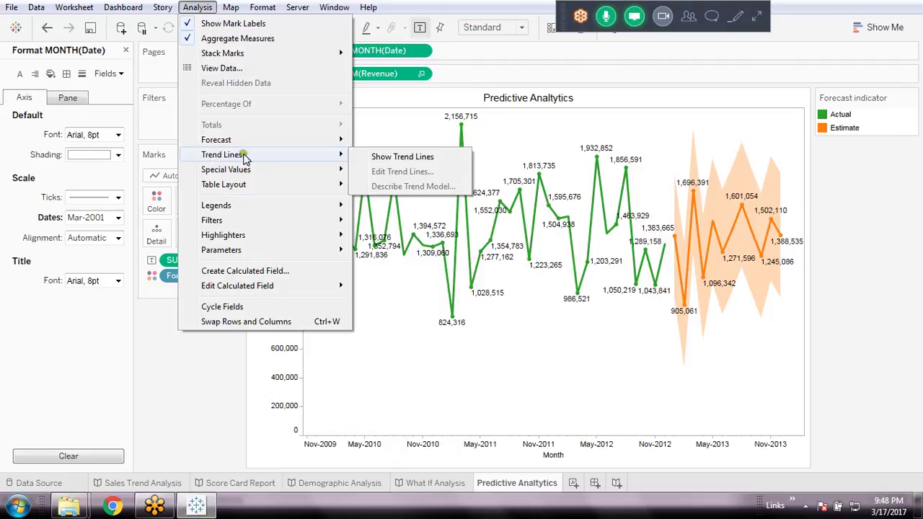
pyautogui.click(451, 158)
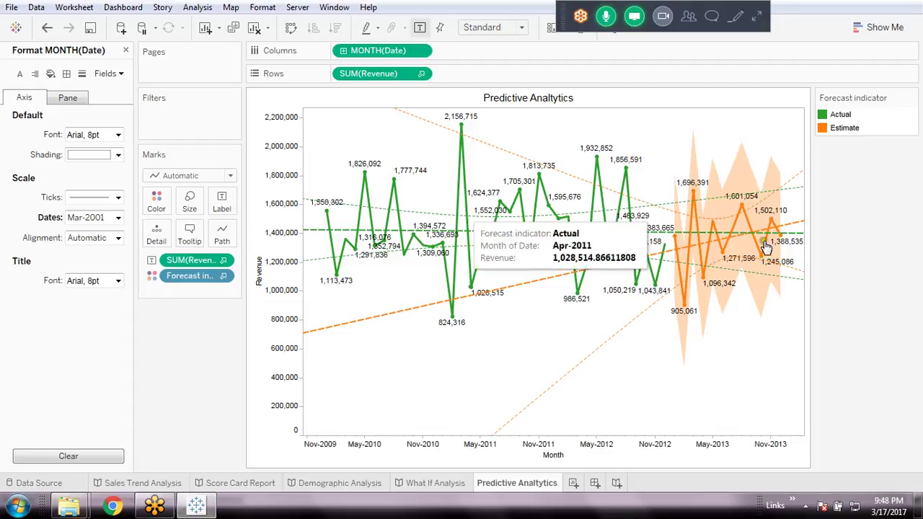
pyautogui.click(888, 237)
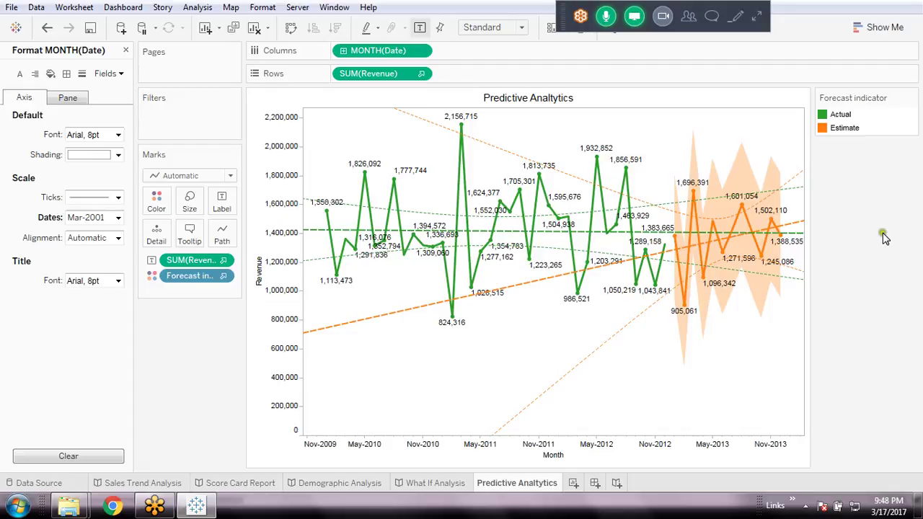
# - Examine the equation, R-squared and P-value of the Estimate and Actual trend lines, and compare them with the monthly revenue points
pyautogui.click(270, 352)
pyautogui.click(334, 324)
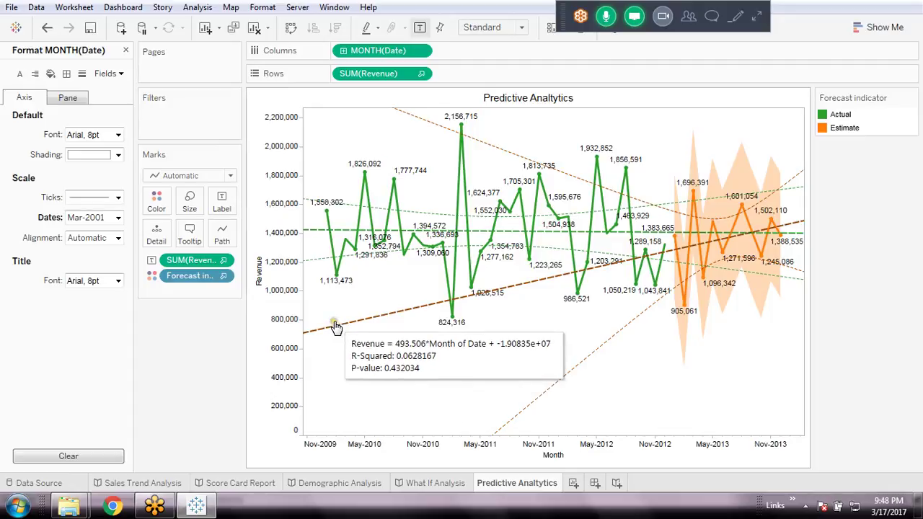
pyautogui.click(335, 327)
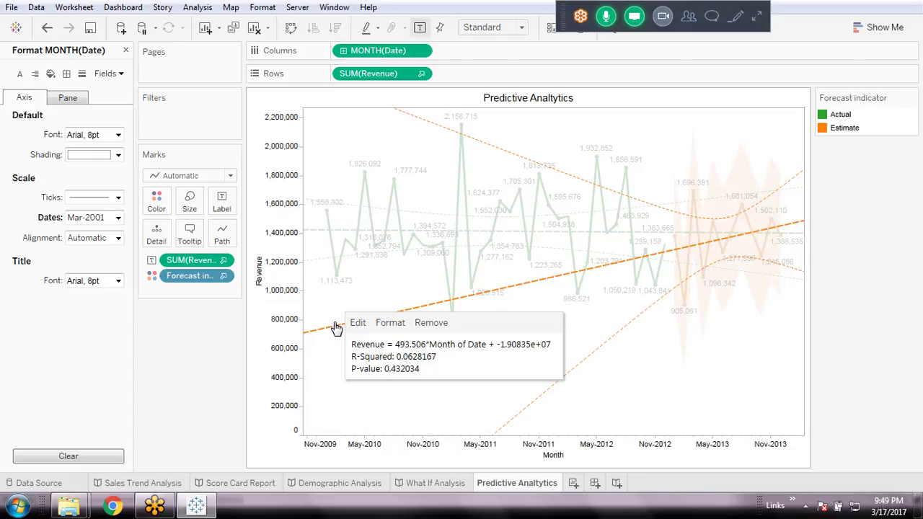
pyautogui.click(342, 371)
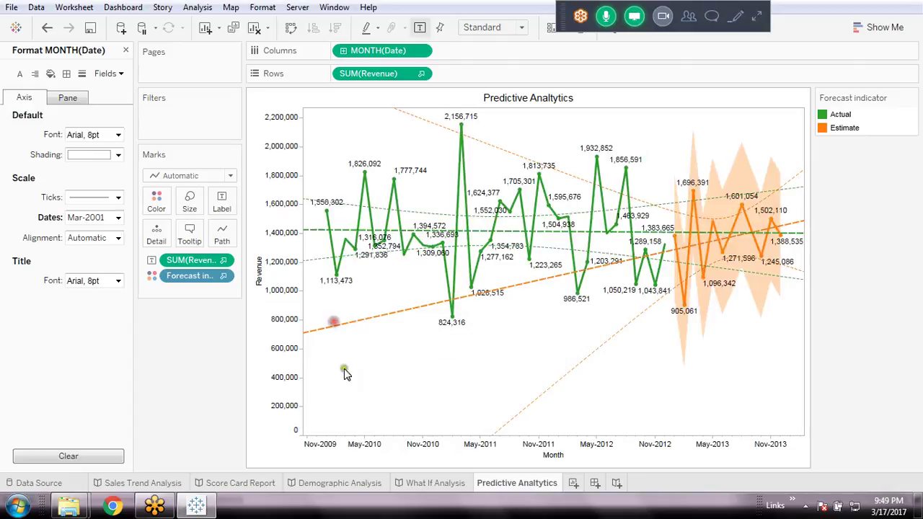
pyautogui.click(315, 232)
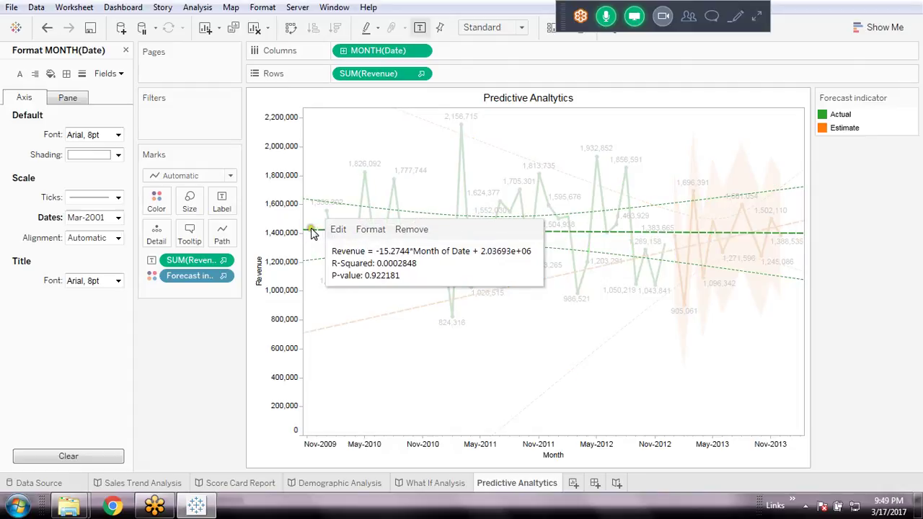
pyautogui.click(307, 235)
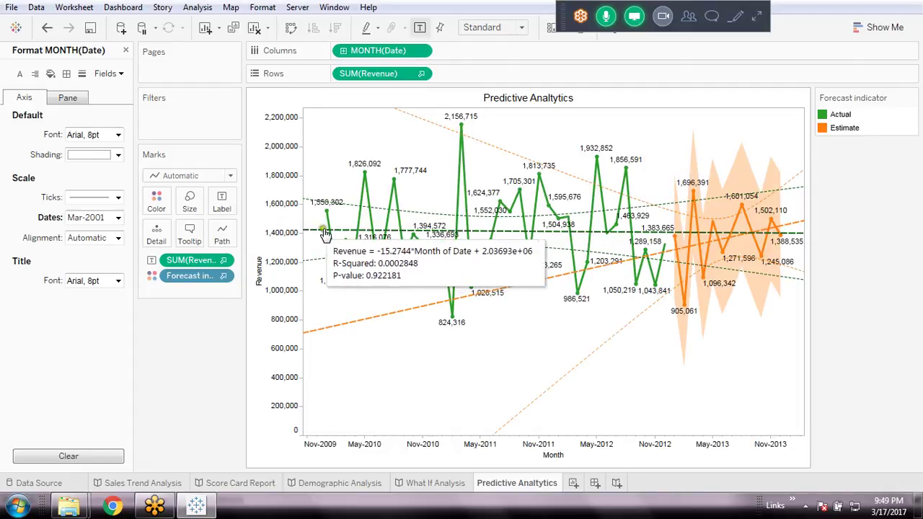
pyautogui.moveTo(696, 230)
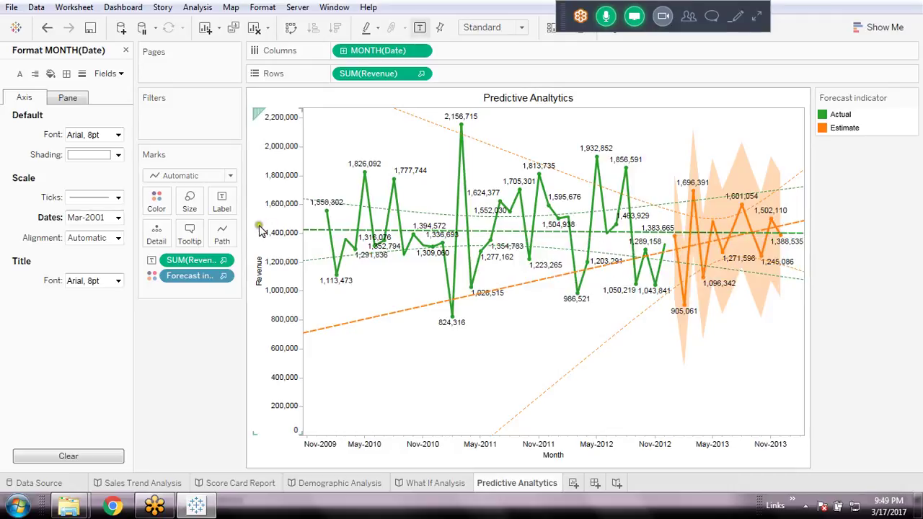
pyautogui.moveTo(316, 265)
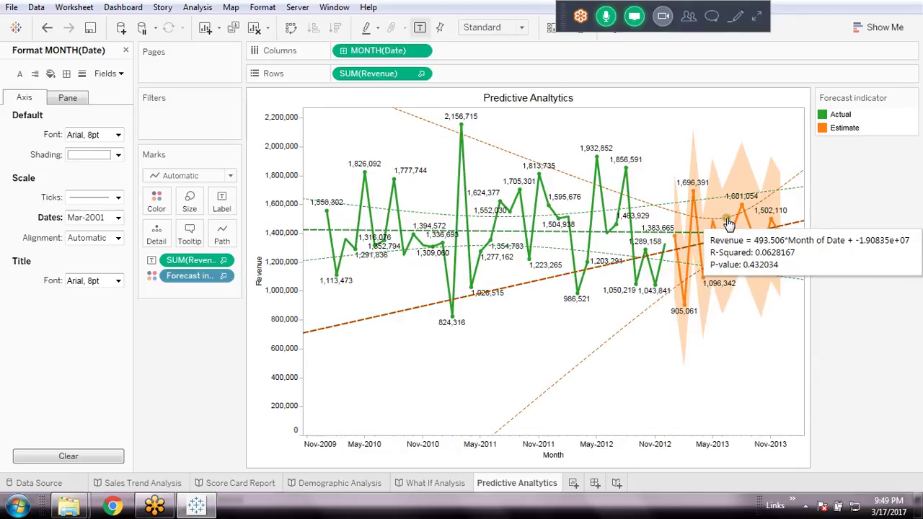
pyautogui.moveTo(718, 229)
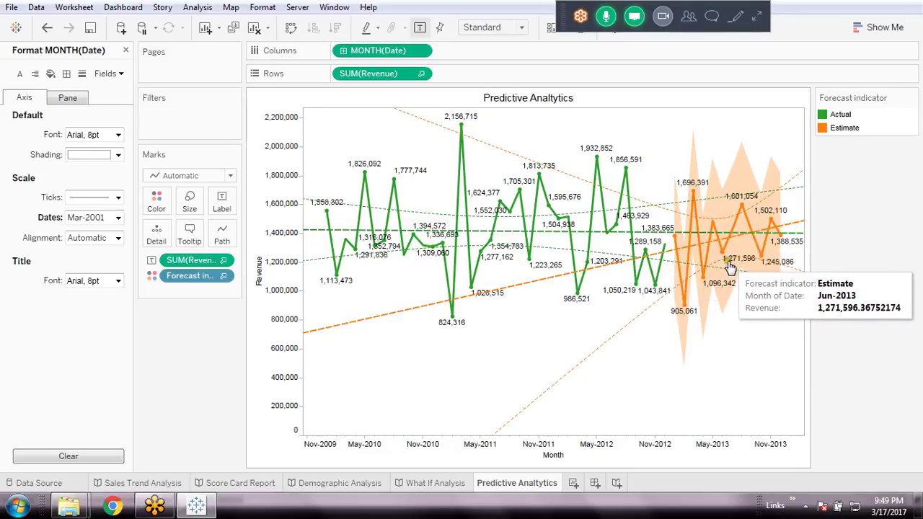
pyautogui.moveTo(628, 330)
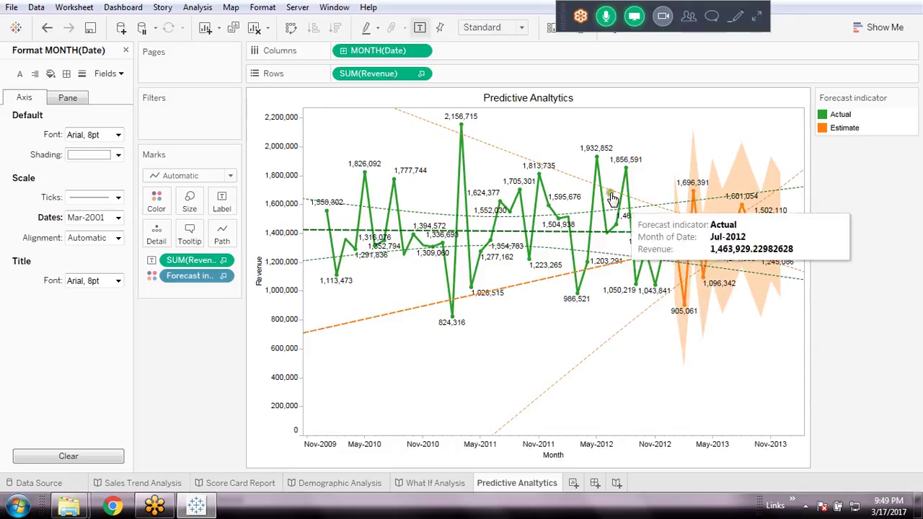
pyautogui.moveTo(589, 255)
pyautogui.moveTo(373, 314)
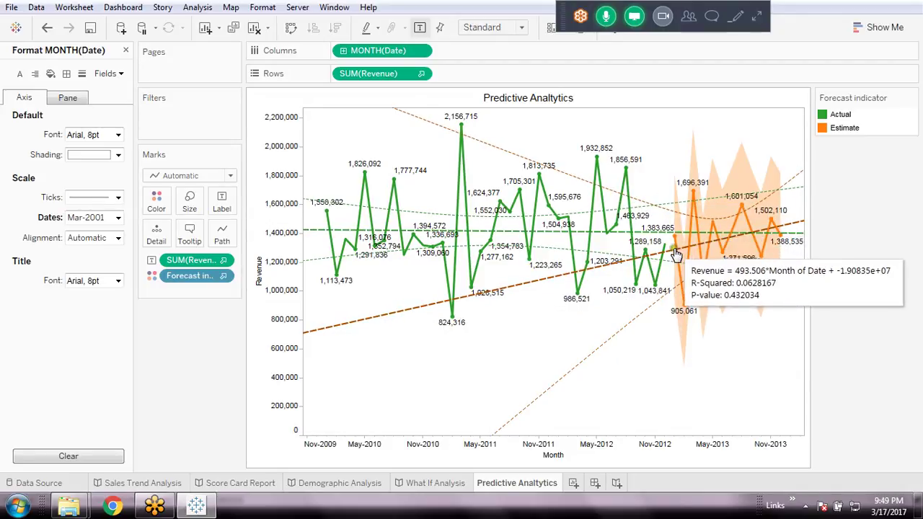
pyautogui.moveTo(700, 247)
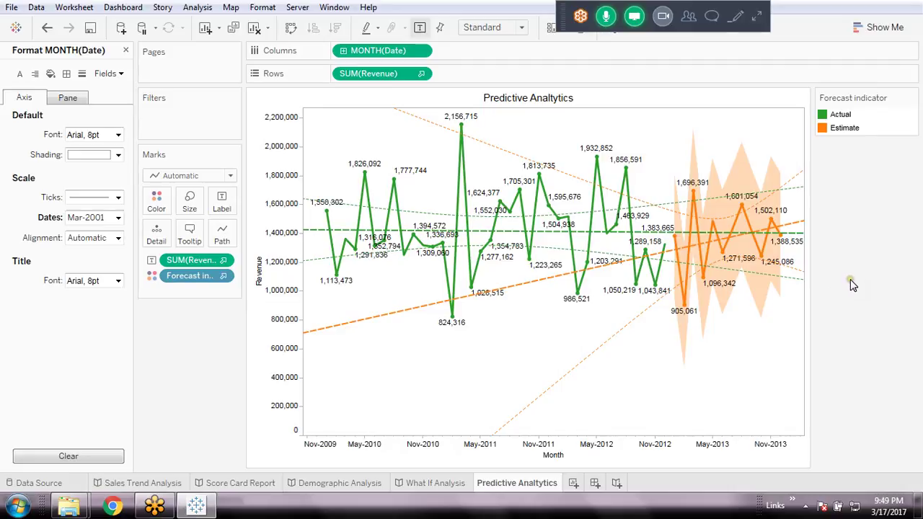
# - Save the workbook containing the revenue forecast and its trend lines
pyautogui.click(90, 27)
pyautogui.click(805, 506)
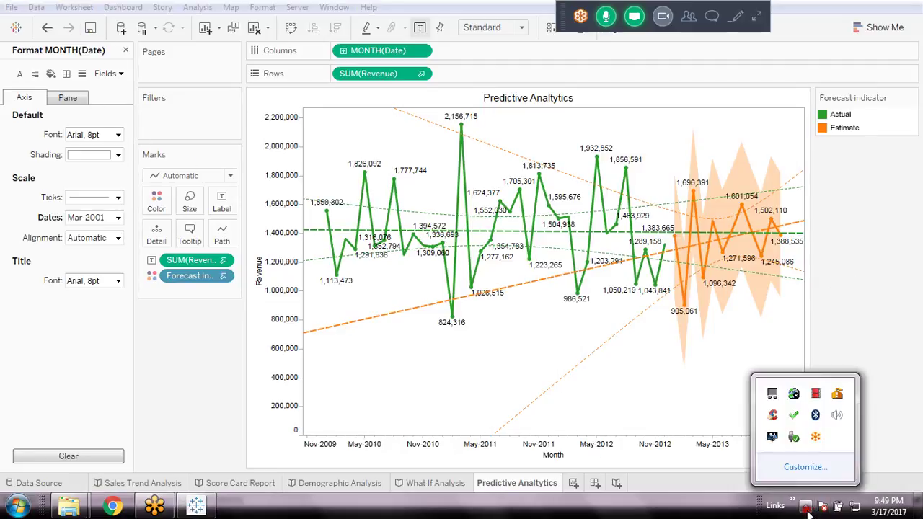